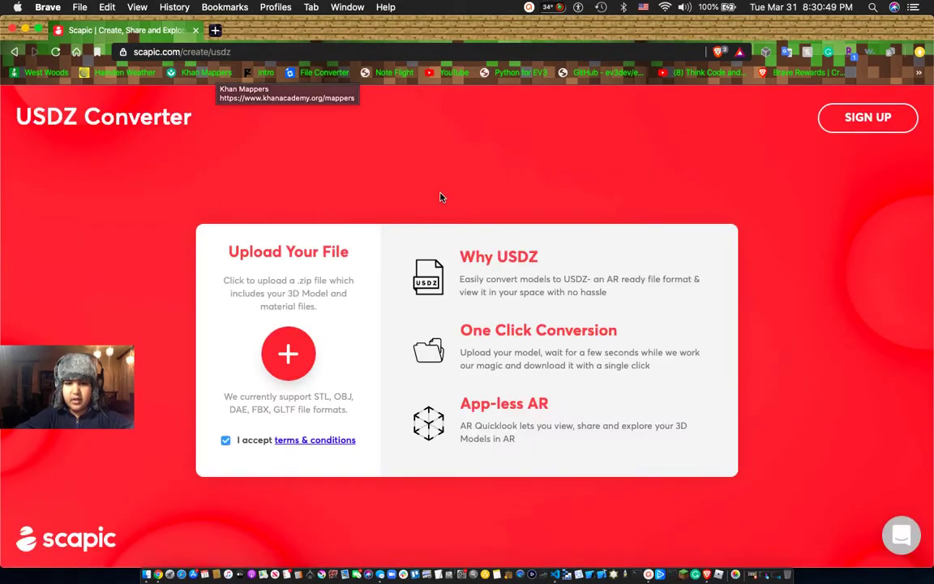
Open poly.google.com in a new browser tab.
{"action": "left_click", "coordinate": [216, 30]}
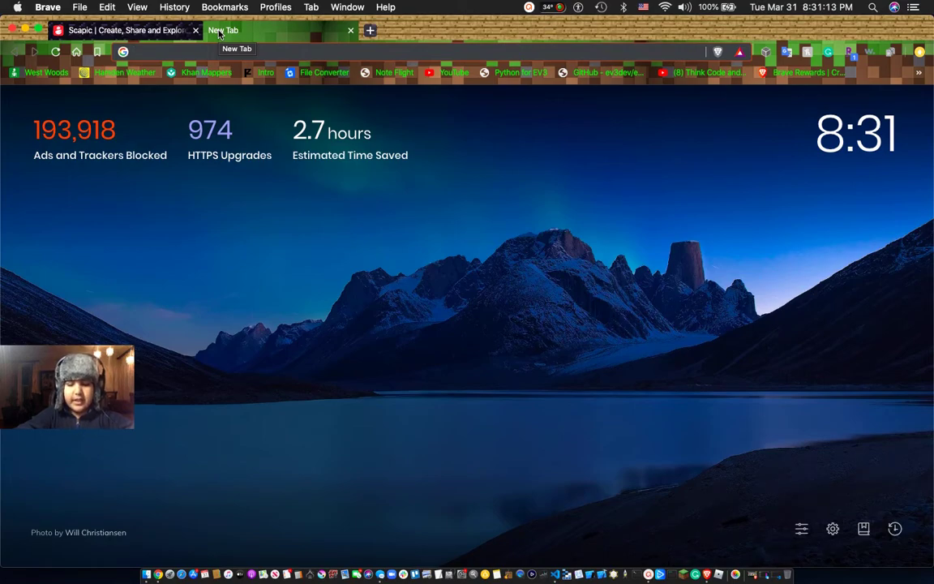
{"action": "type", "text": "poly.google.com"}
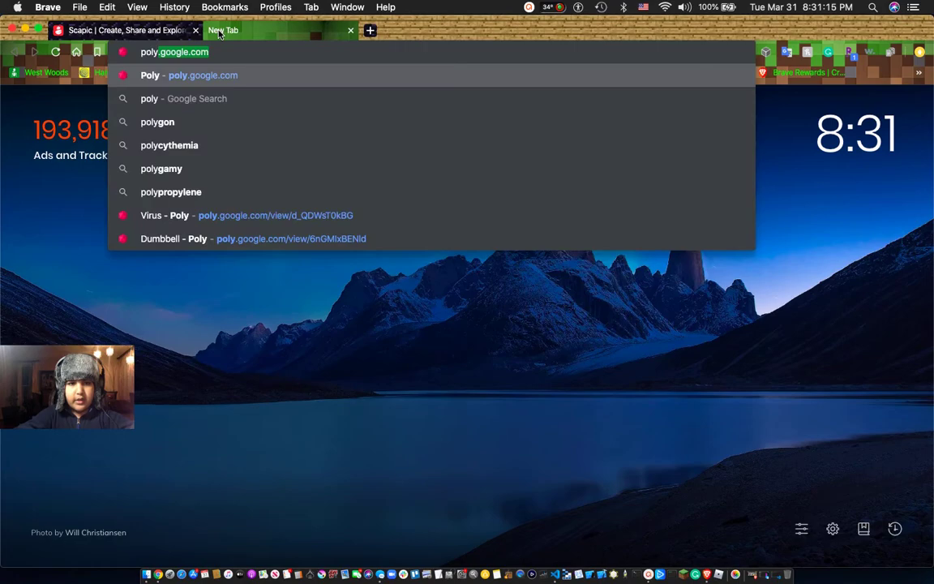
{"action": "key", "text": "Return"}
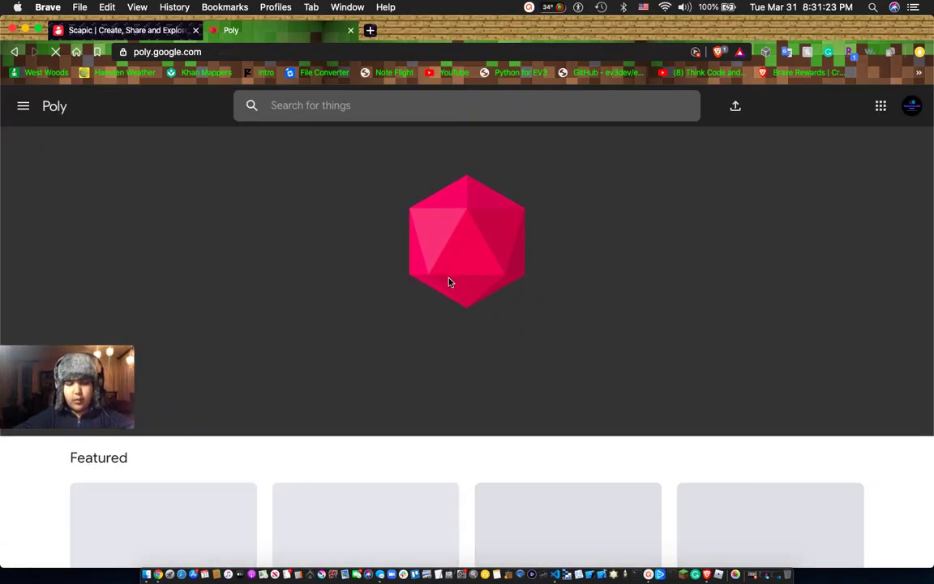
Search Poly for "virus" and open the green Virus model published by Poly by Google.
{"action": "scroll", "coordinate": [403, 251], "scroll_direction": "down", "scroll_amount": 2}
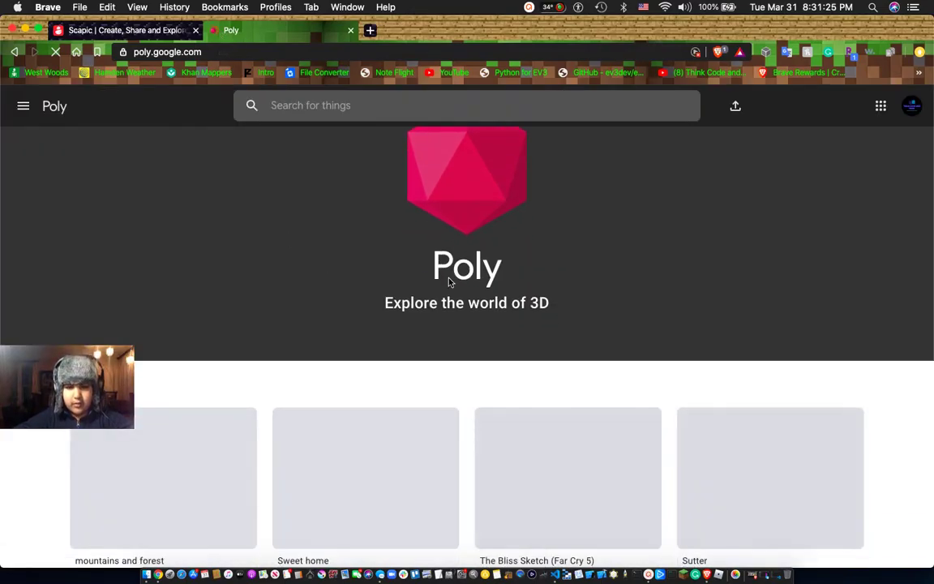
{"action": "scroll", "coordinate": [348, 194], "scroll_direction": "up", "scroll_amount": 2}
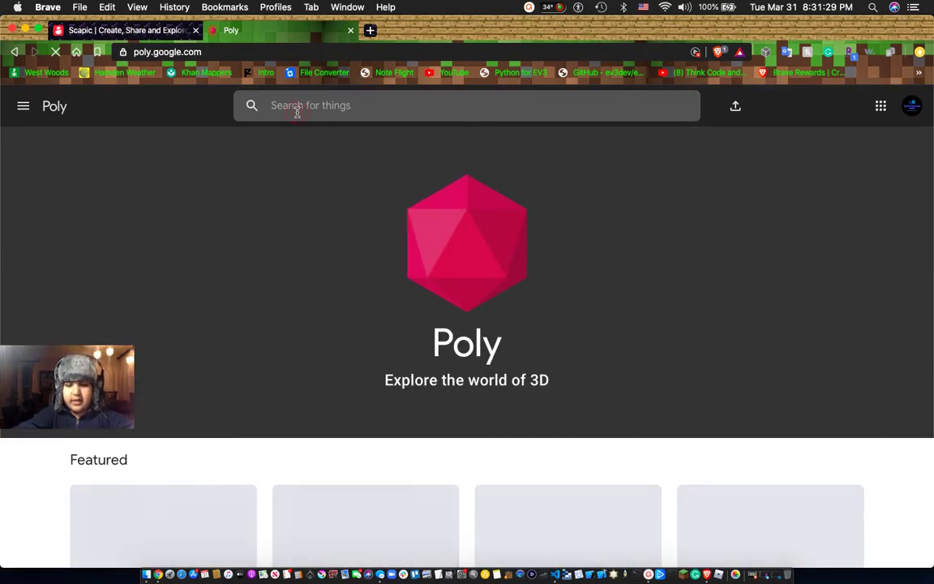
{"action": "left_click", "coordinate": [296, 112]}
{"action": "type", "text": "virus"}
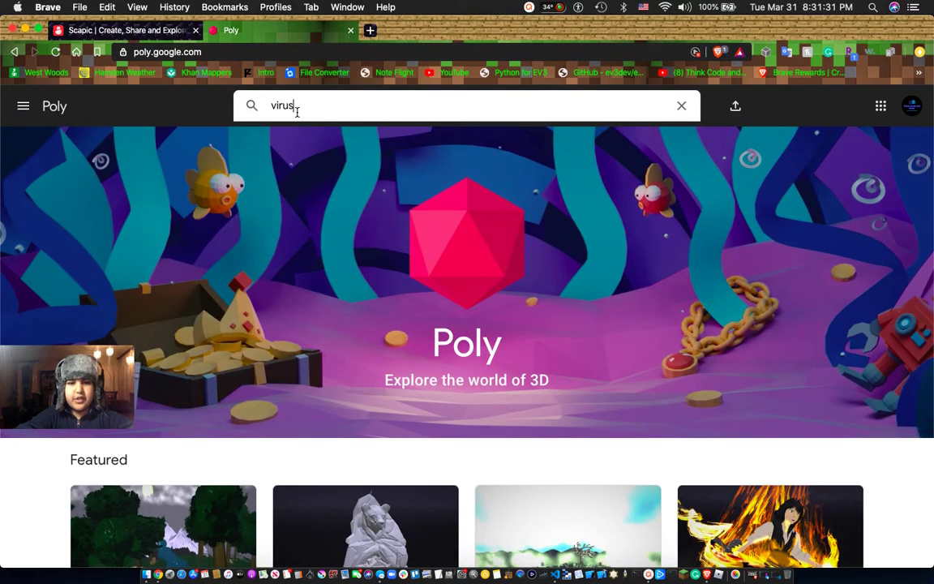
{"action": "key", "text": "Return"}
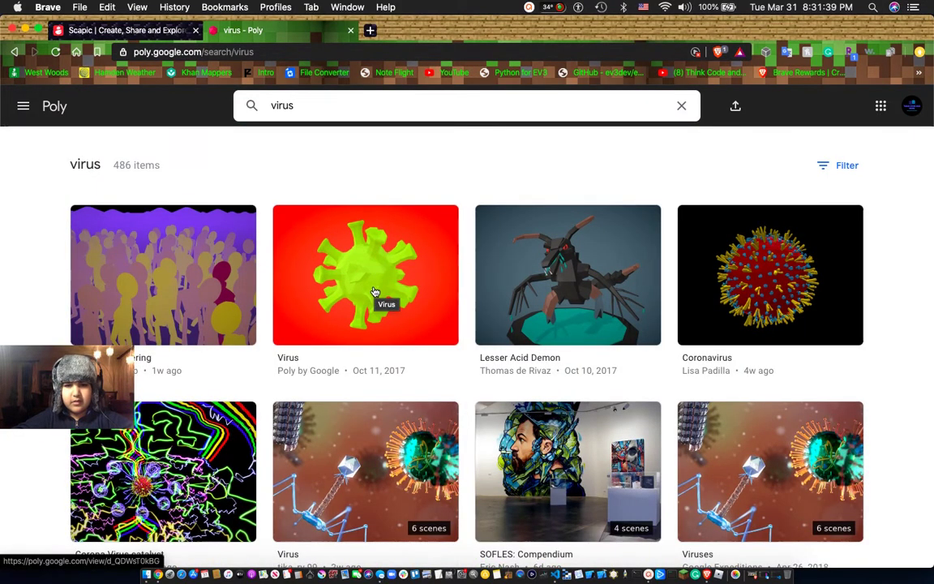
{"action": "left_click", "coordinate": [376, 292]}
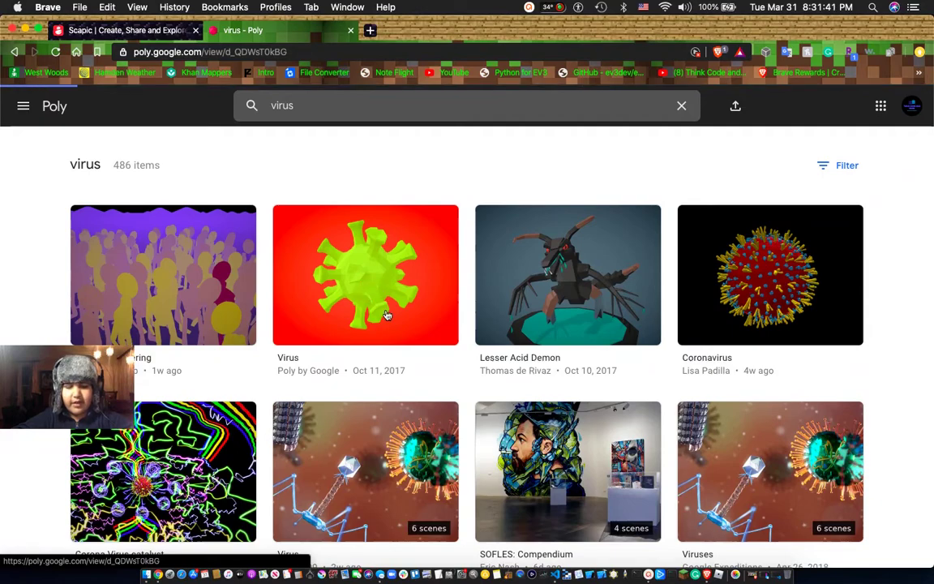
{"action": "scroll", "coordinate": [253, 405], "scroll_direction": "down", "scroll_amount": 3}
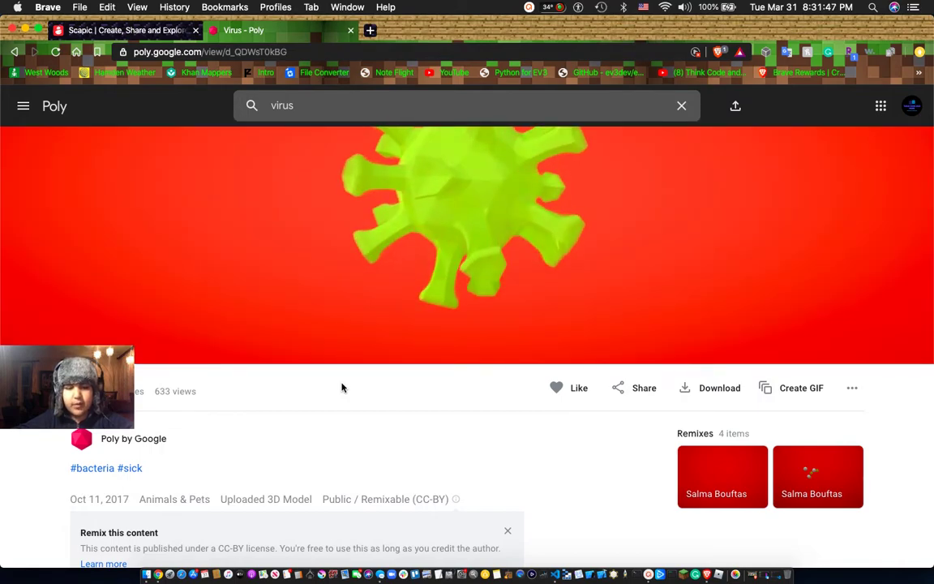
{"action": "scroll", "coordinate": [341, 388], "scroll_direction": "up", "scroll_amount": 1}
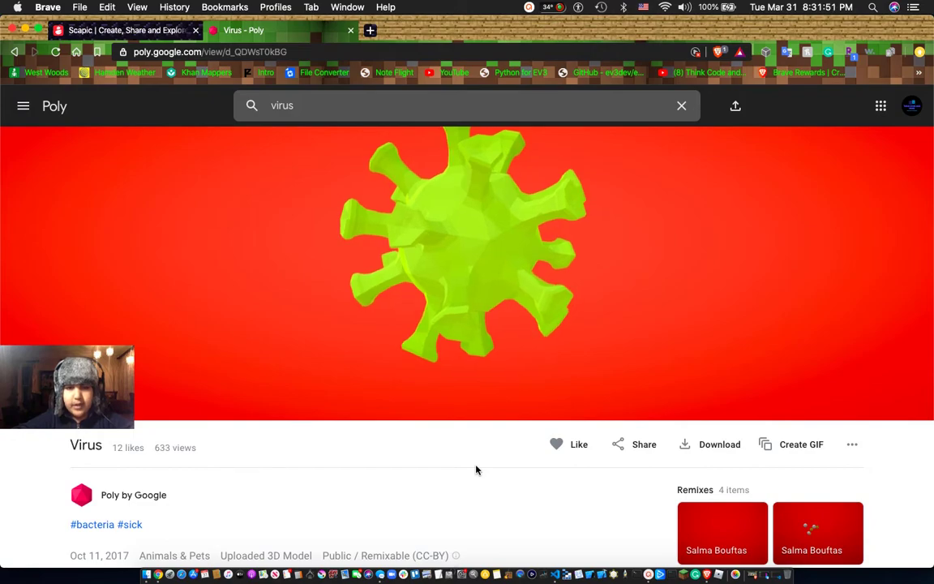
{"action": "scroll", "coordinate": [476, 454], "scroll_direction": "up", "scroll_amount": 1}
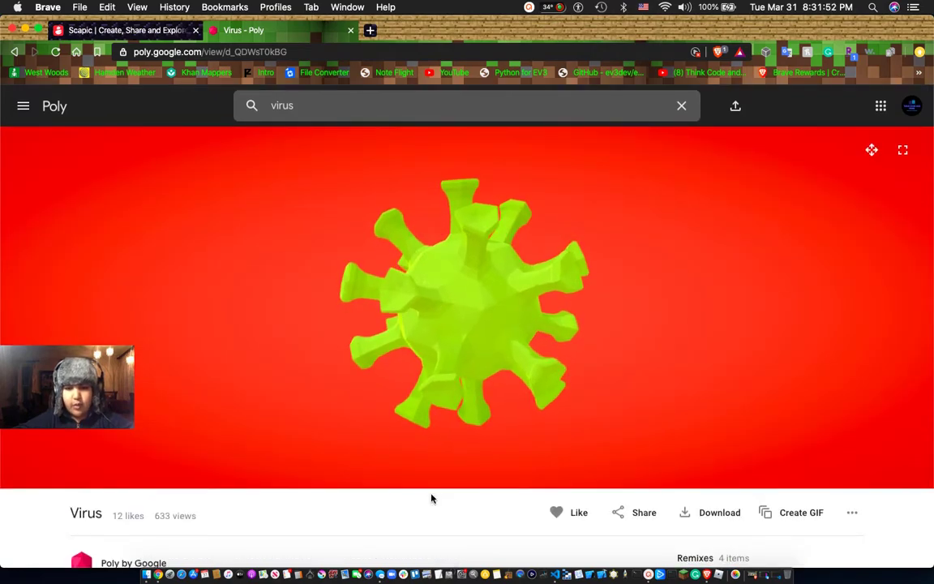
{"action": "scroll", "coordinate": [431, 496], "scroll_direction": "down", "scroll_amount": 4}
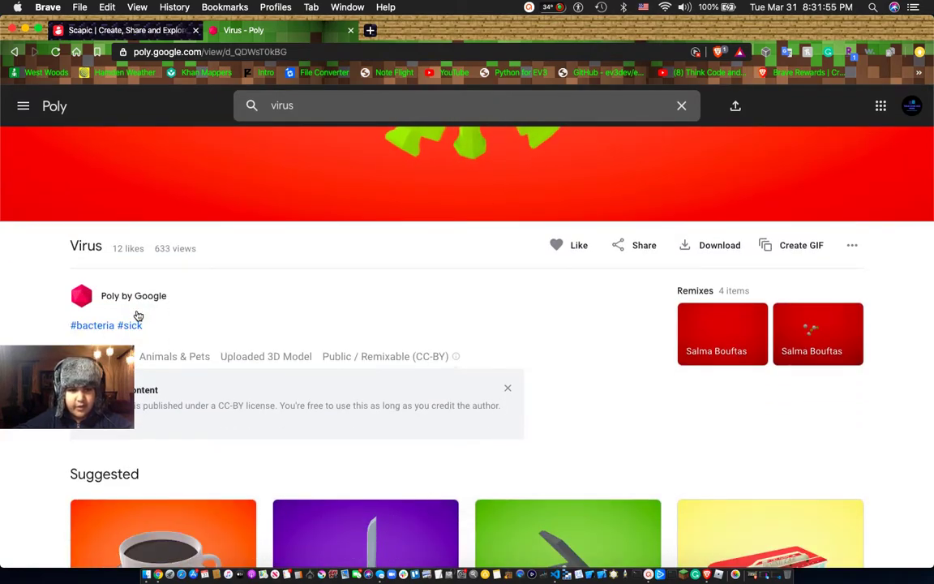
{"action": "scroll", "coordinate": [173, 294], "scroll_direction": "up", "scroll_amount": 4}
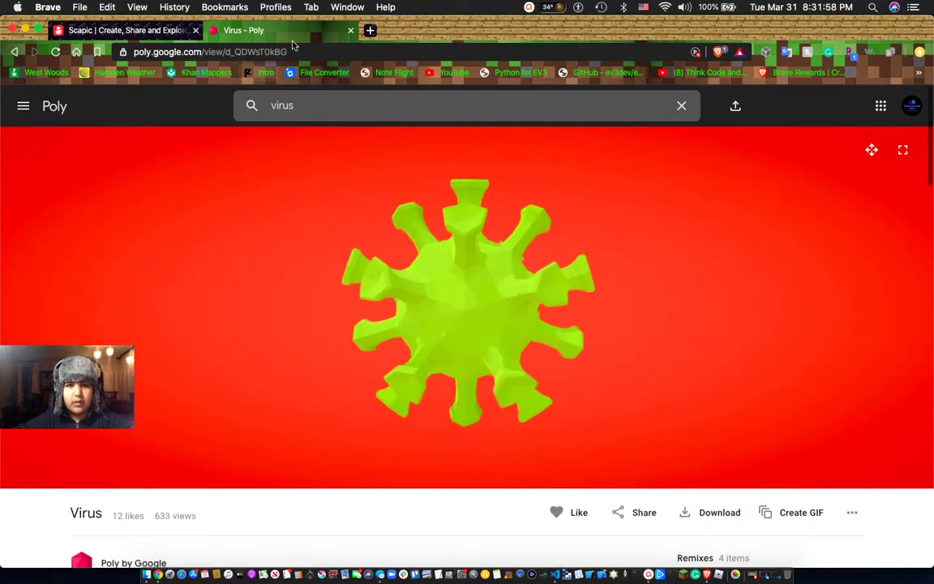
Copy the Virus model page's address and open it in another new tab.
{"action": "left_click", "coordinate": [293, 51]}
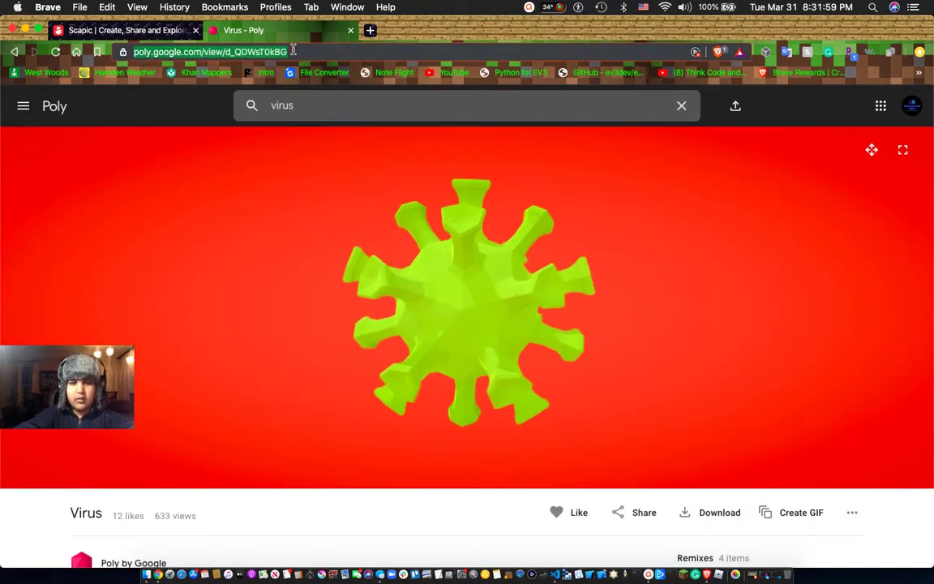
{"action": "key", "text": "super+c"}
{"action": "key", "text": "super+t"}
{"action": "key", "text": "super+v"}
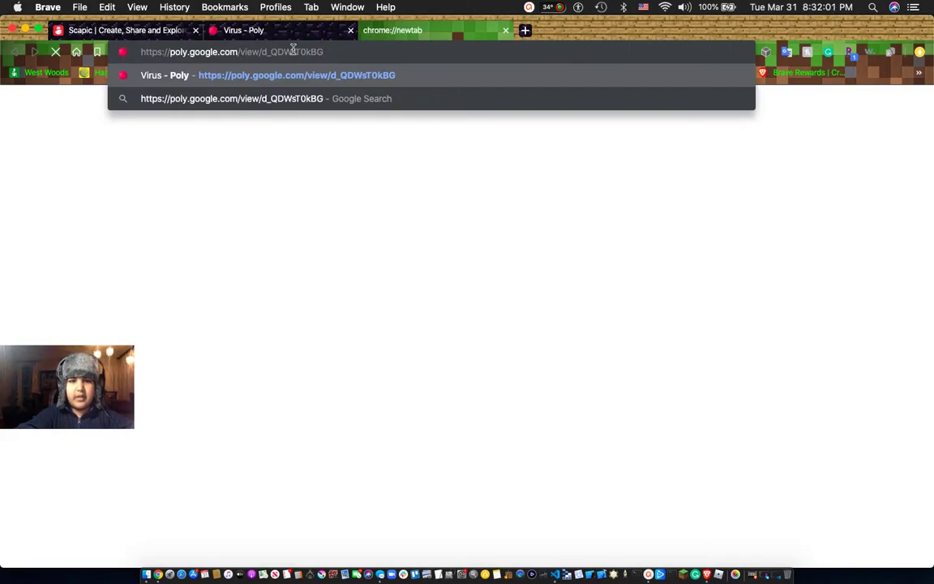
{"action": "key", "text": "Return"}
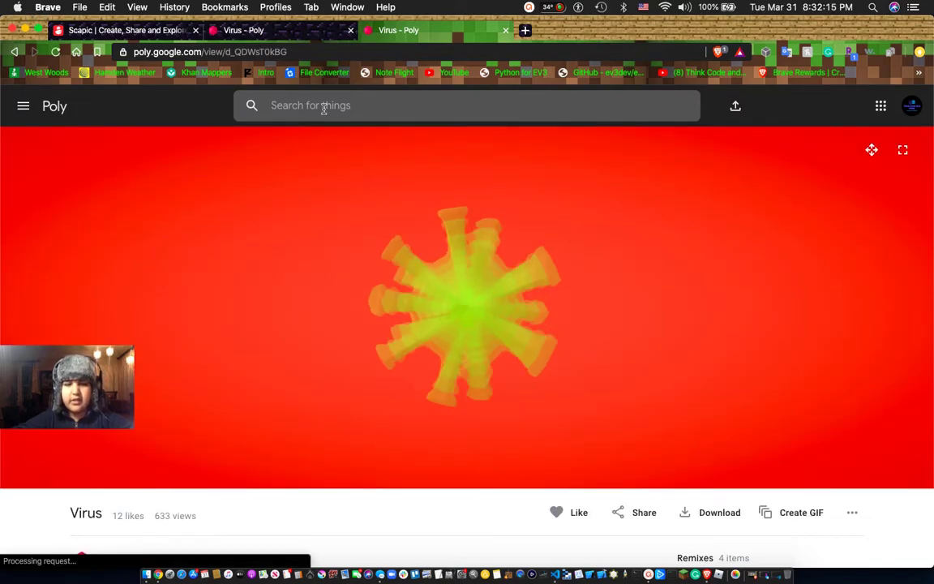
Search Poly for "earth" in the duplicate tab and open the first Earth model in the results.
{"action": "left_click", "coordinate": [324, 108]}
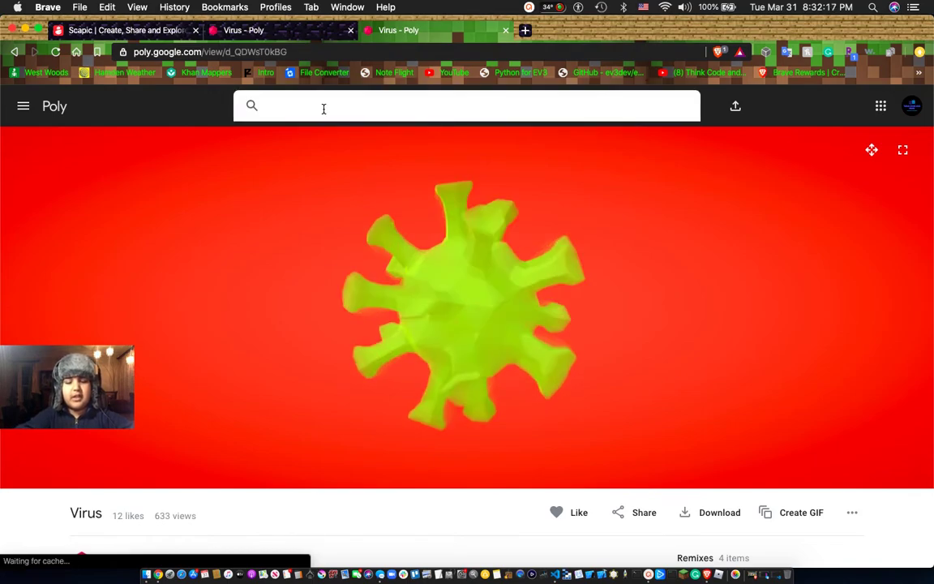
{"action": "type", "text": "earth"}
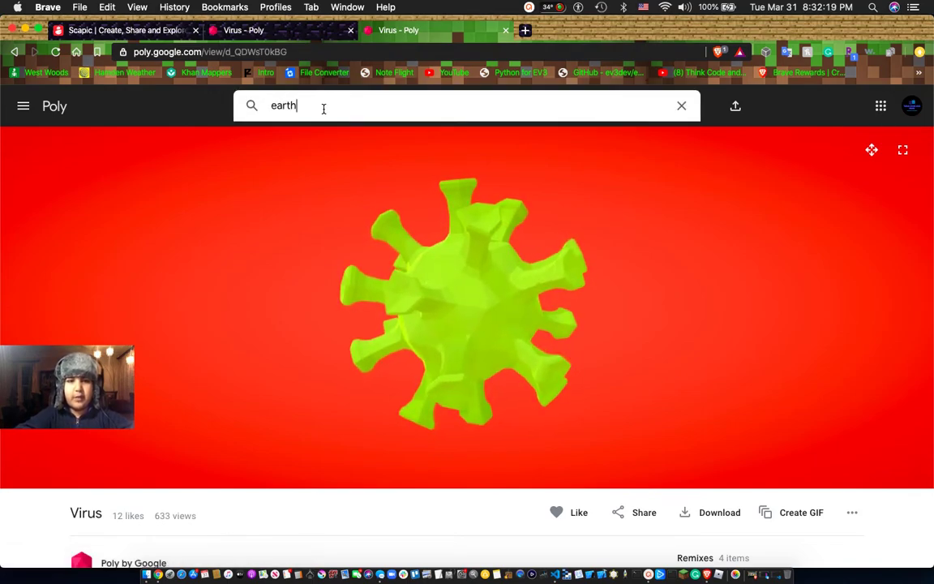
{"action": "key", "text": "Return"}
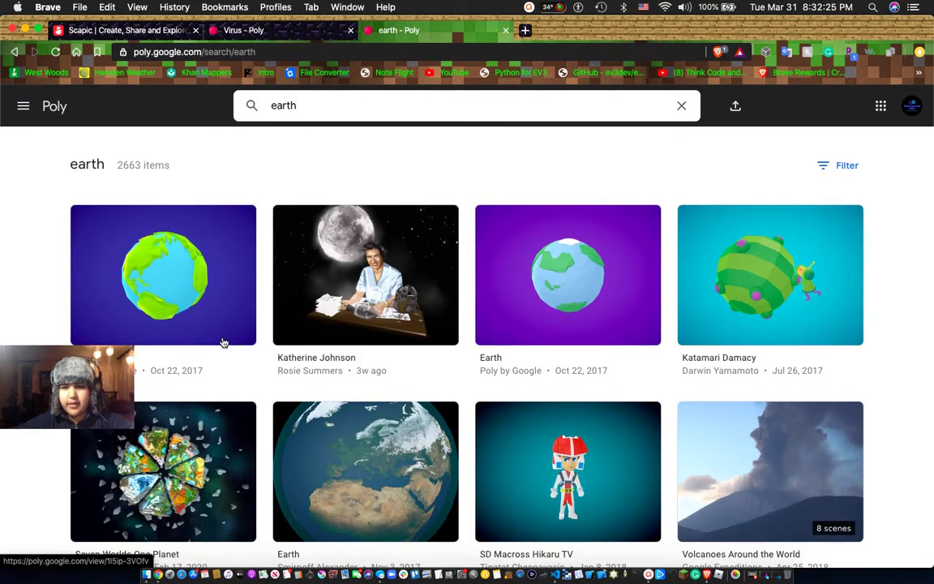
{"action": "left_click", "coordinate": [180, 290]}
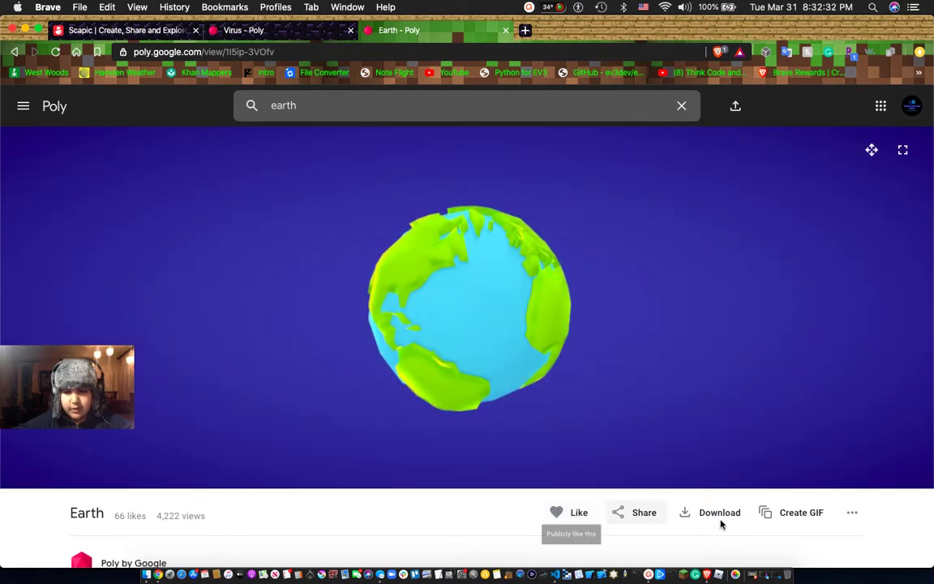
{"action": "scroll", "coordinate": [525, 483], "scroll_direction": "down", "scroll_amount": 2}
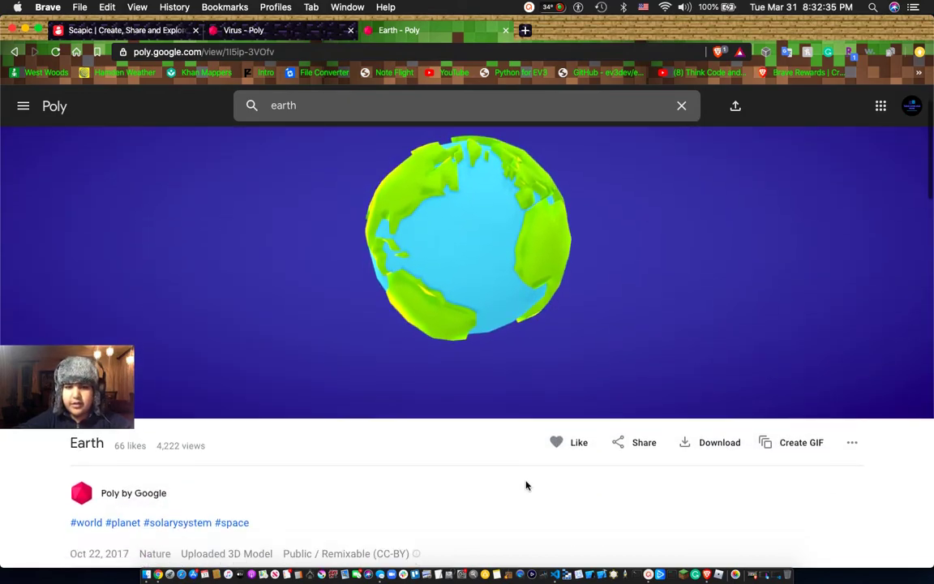
{"action": "scroll", "coordinate": [526, 484], "scroll_direction": "down", "scroll_amount": 3}
{"action": "scroll", "coordinate": [324, 494], "scroll_direction": "down", "scroll_amount": 1}
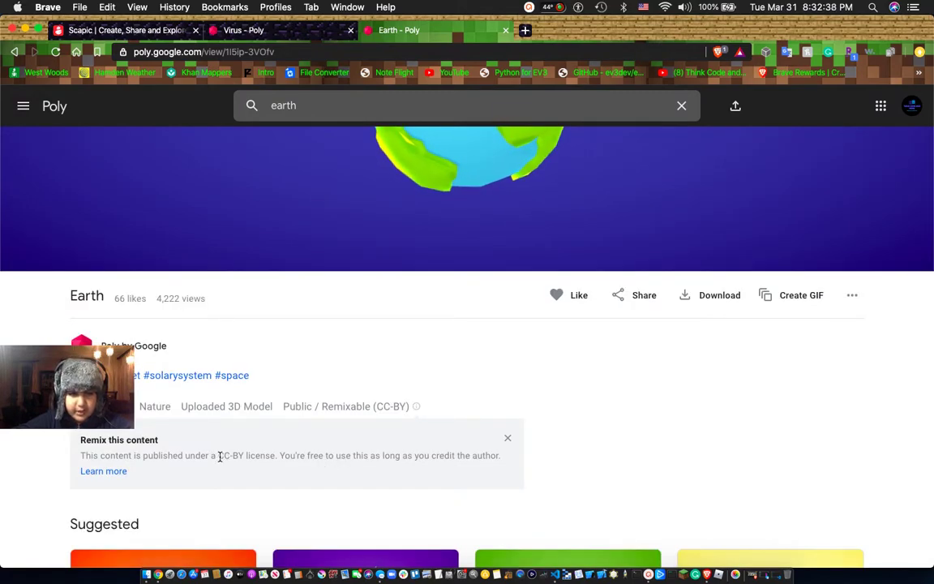
{"action": "scroll", "coordinate": [133, 327], "scroll_direction": "up", "scroll_amount": 1}
{"action": "scroll", "coordinate": [133, 326], "scroll_direction": "up", "scroll_amount": 4}
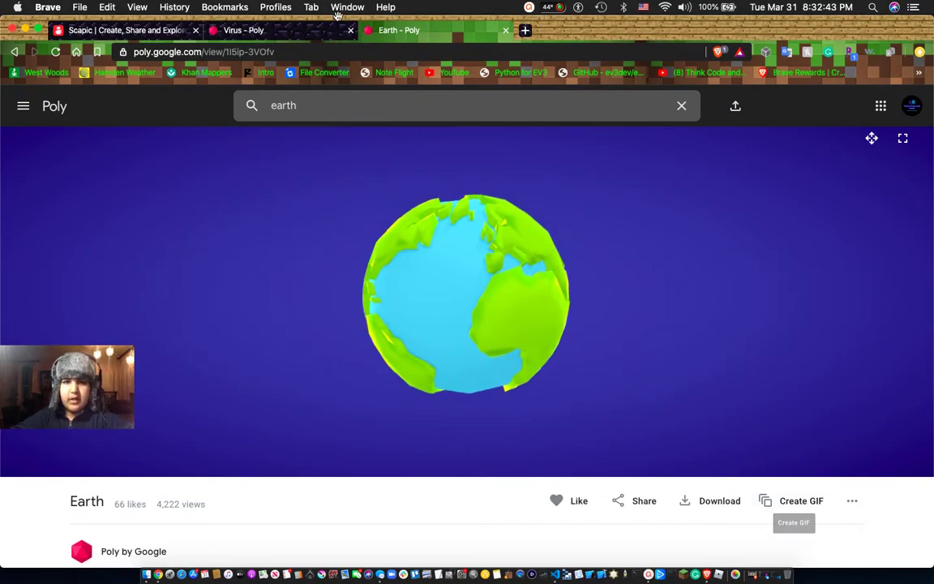
Return to the Virus model's page and download the model as a USDZ file, accepting the CC-BY licence notice.
{"action": "left_click", "coordinate": [306, 31]}
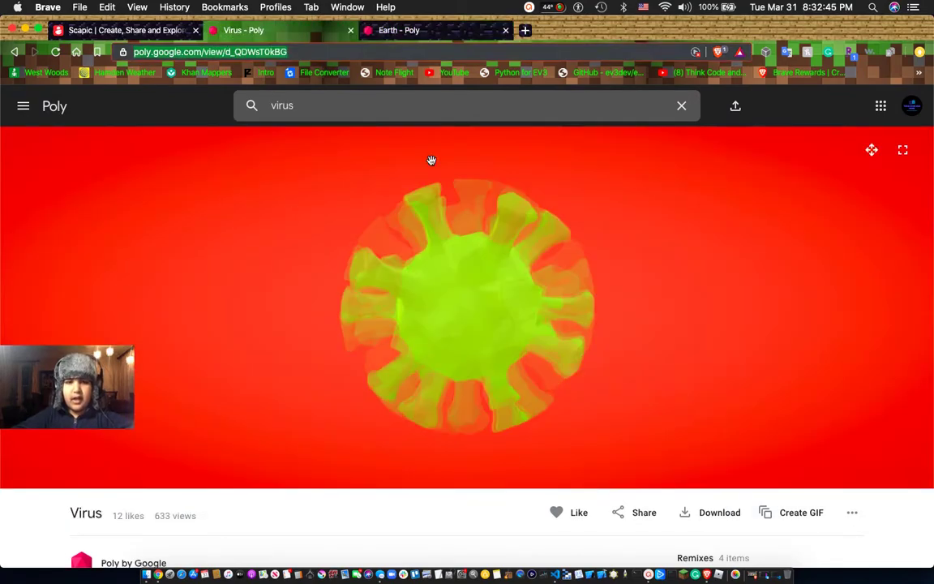
{"action": "left_click", "coordinate": [705, 515]}
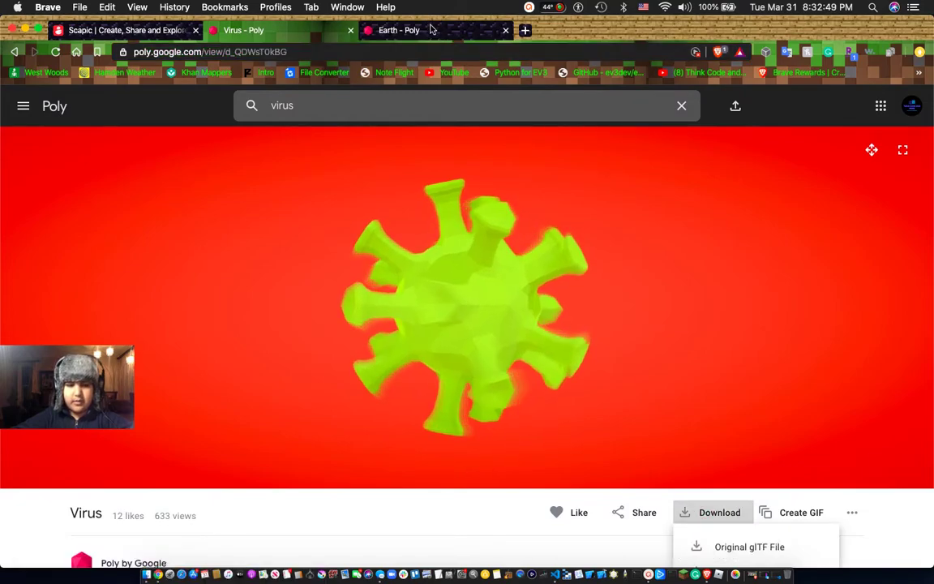
{"action": "scroll", "coordinate": [826, 442], "scroll_direction": "down", "scroll_amount": 3}
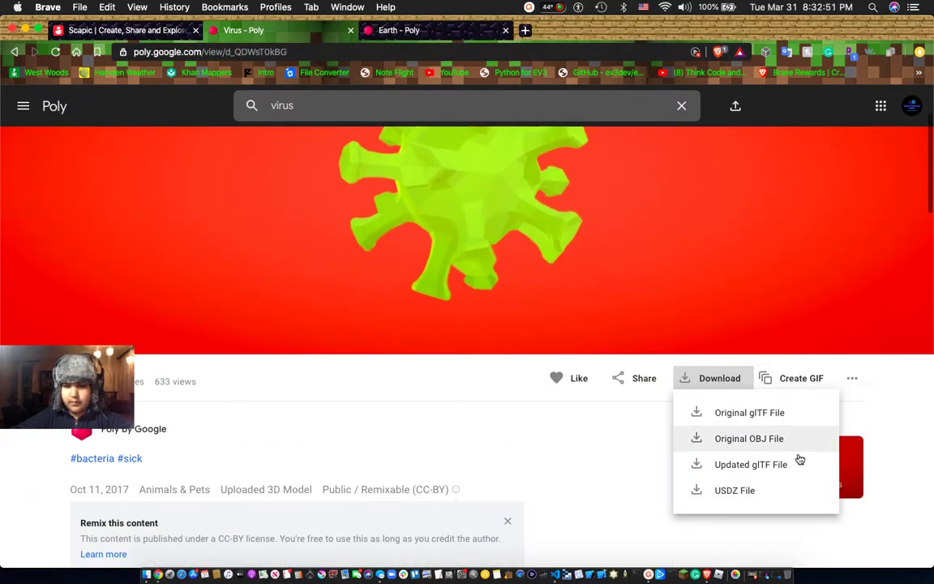
{"action": "left_click", "coordinate": [749, 496]}
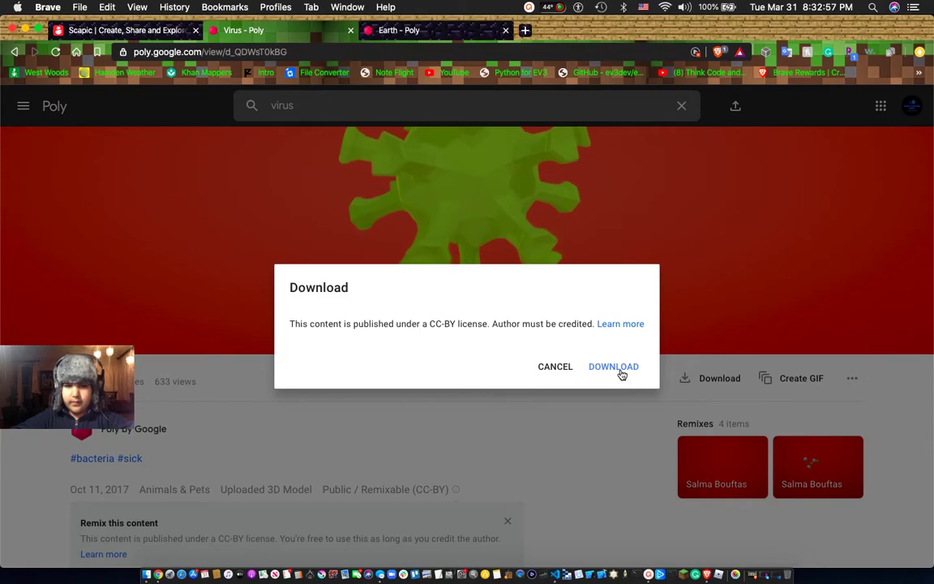
{"action": "left_click", "coordinate": [622, 373]}
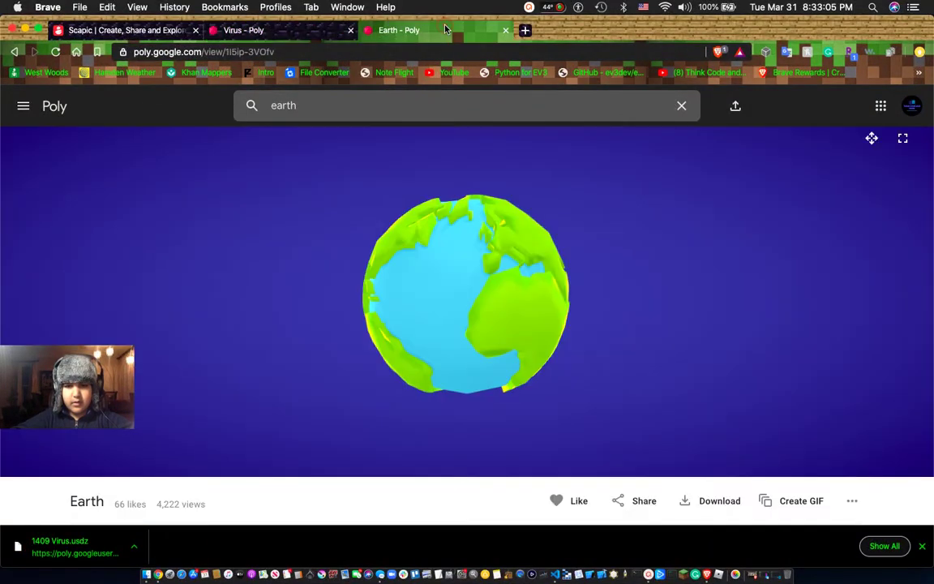
Switch to the Earth model's page and download that model as a USDZ file, accepting the licence notice.
{"action": "left_click", "coordinate": [445, 30]}
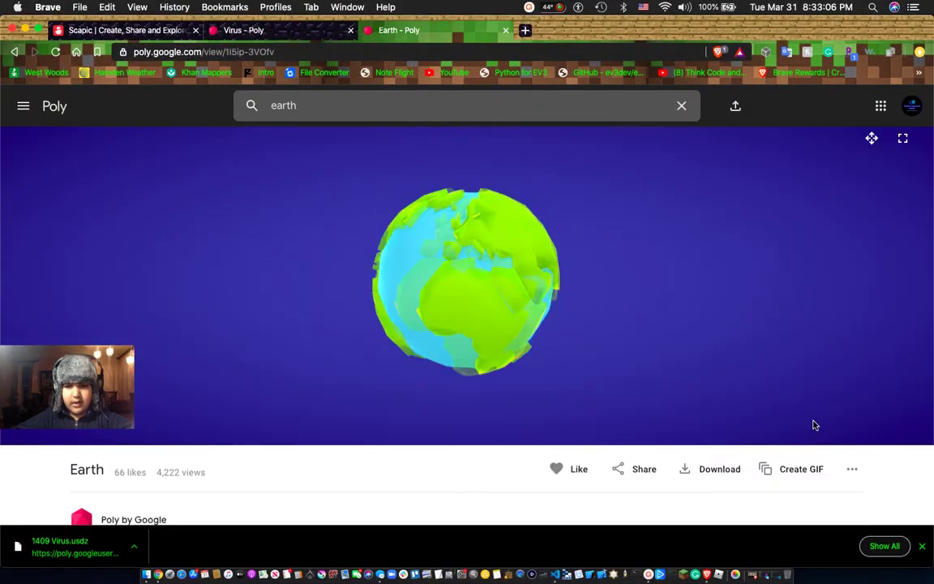
{"action": "left_click", "coordinate": [712, 472]}
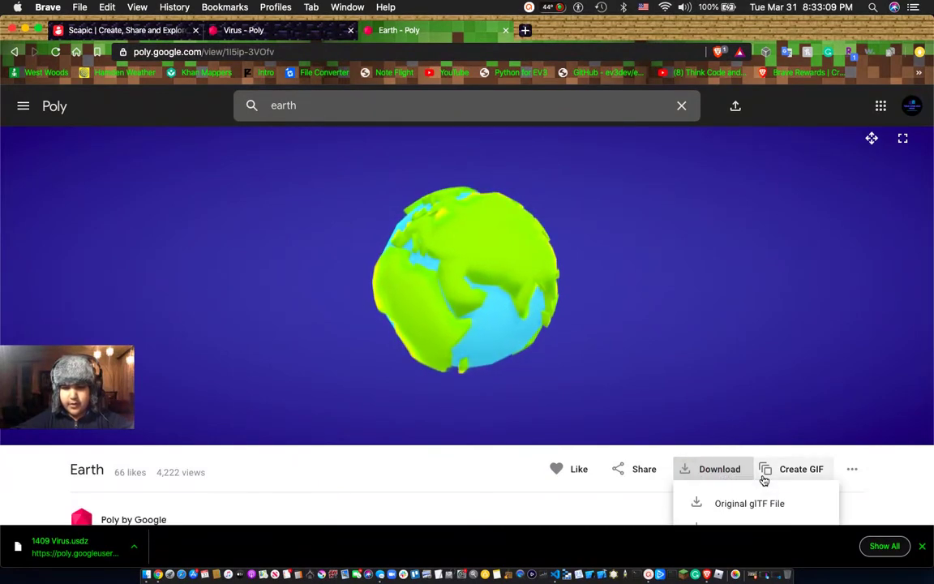
{"action": "scroll", "coordinate": [763, 480], "scroll_direction": "down", "scroll_amount": 4}
{"action": "left_click", "coordinate": [743, 449]}
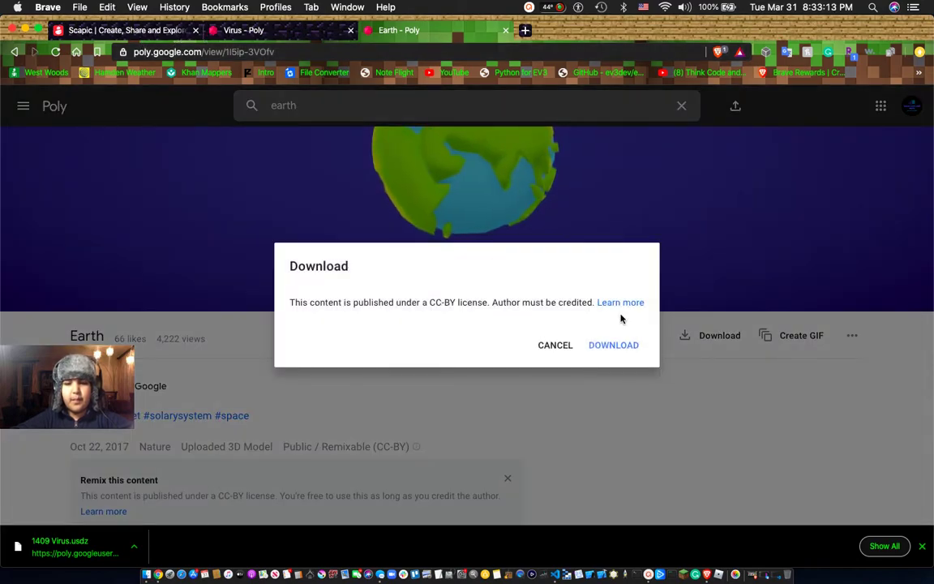
{"action": "left_click", "coordinate": [614, 344]}
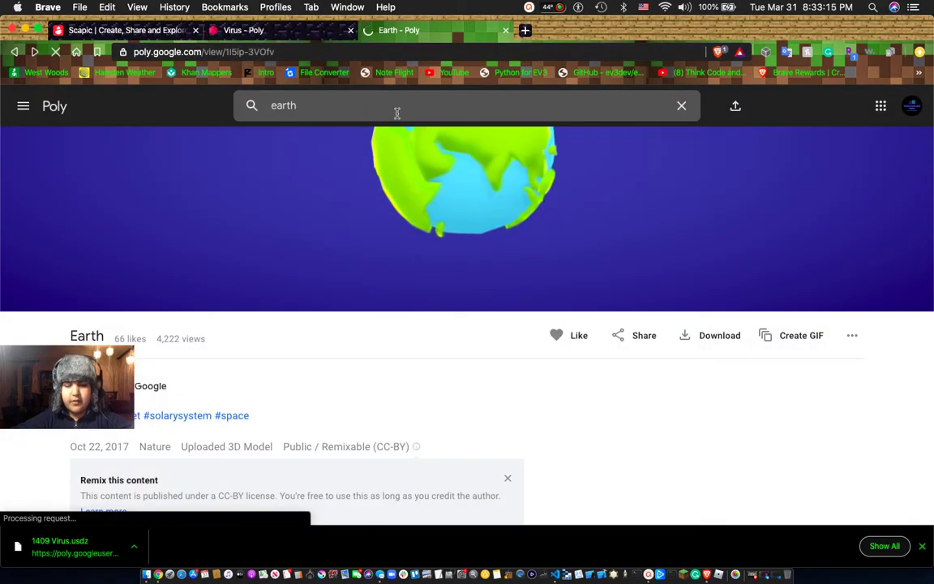
Check the supported file formats on the Scapic USDZ converter page, and close the Earth model's tab.
{"action": "left_click", "coordinate": [159, 33]}
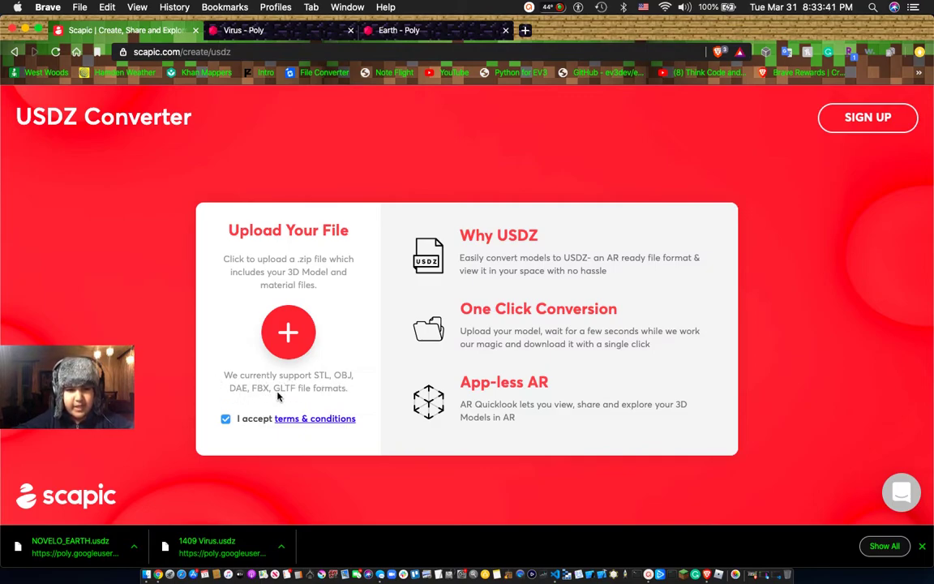
{"action": "left_click", "coordinate": [389, 30]}
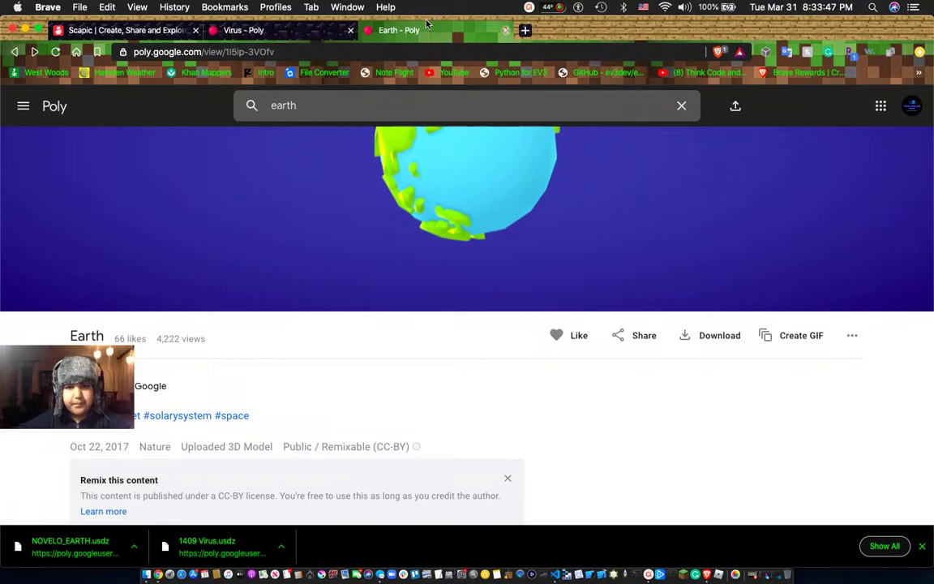
{"action": "left_click", "coordinate": [505, 31]}
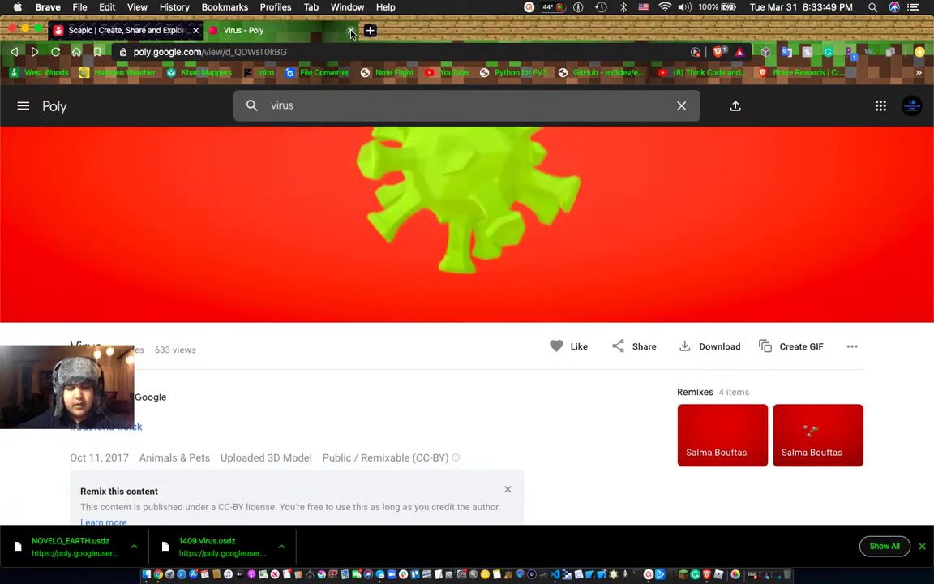
Close the remaining Poly and Scapic browser tabs and switch to Xcode.
{"action": "left_click", "coordinate": [351, 31]}
{"action": "left_click", "coordinate": [196, 30]}
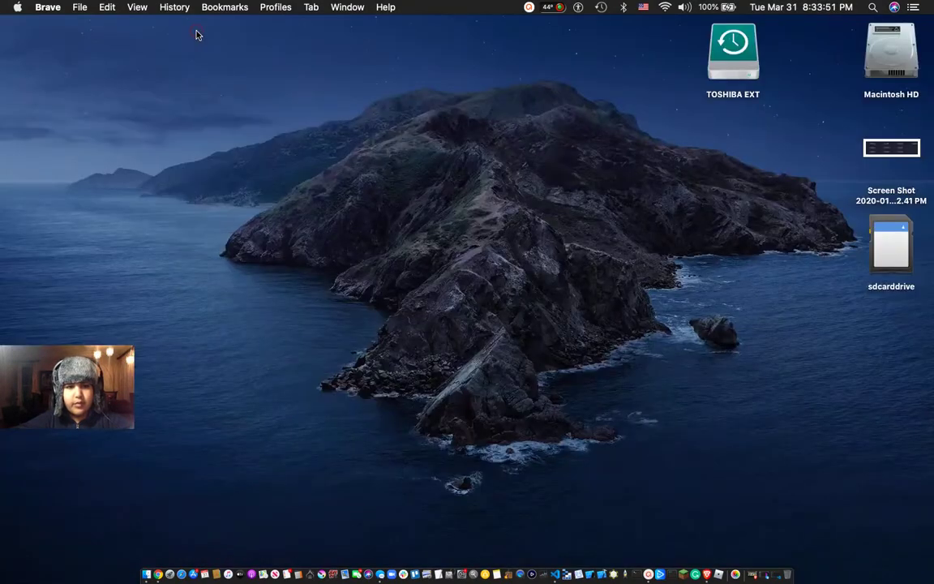
{"action": "left_click", "coordinate": [602, 573]}
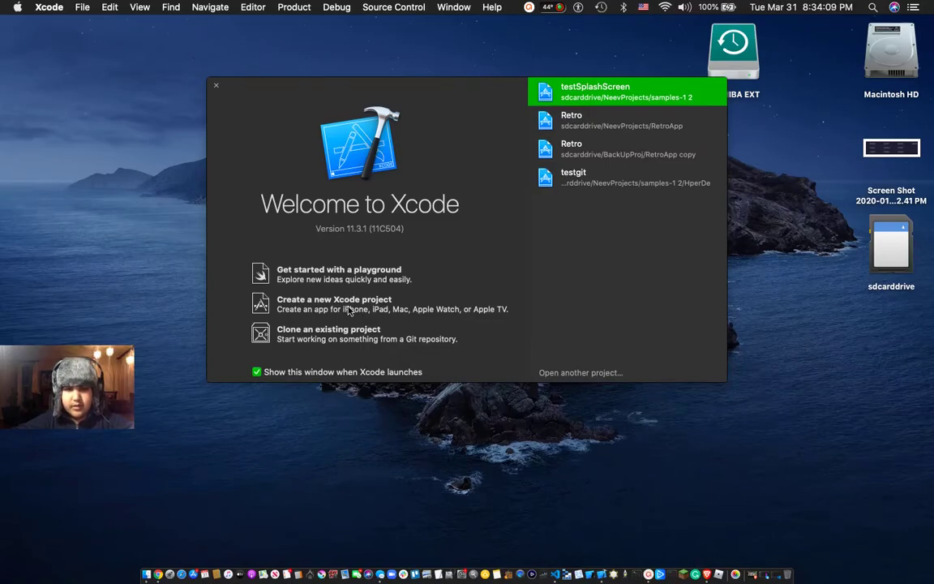
Start a new Xcode project from the iOS Augmented Reality App template.
{"action": "left_click", "coordinate": [299, 304]}
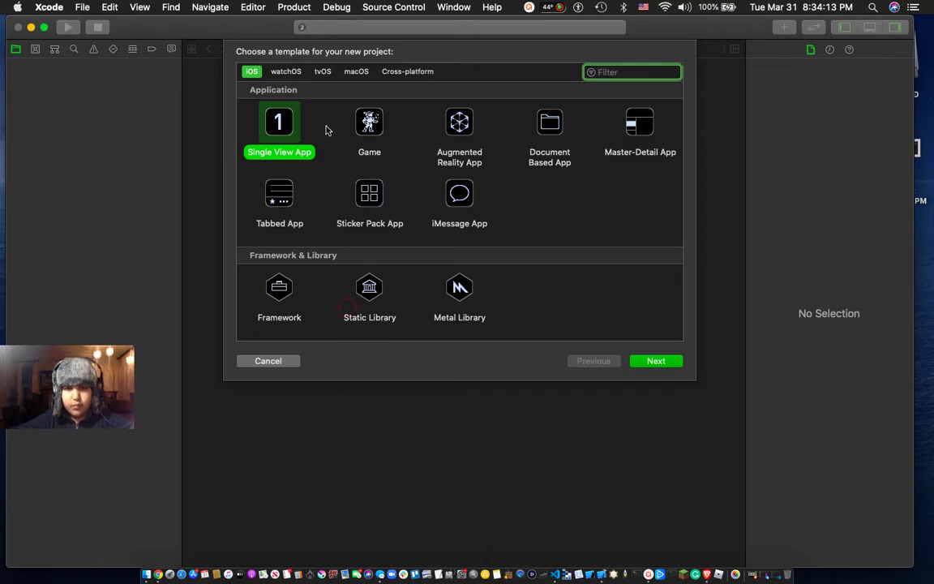
{"action": "left_click", "coordinate": [456, 161]}
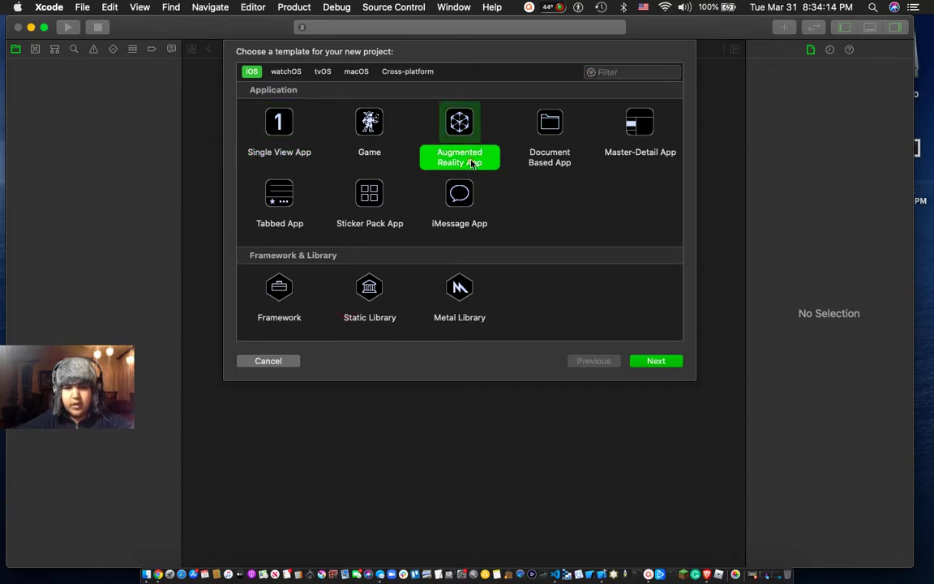
{"action": "left_click", "coordinate": [656, 359]}
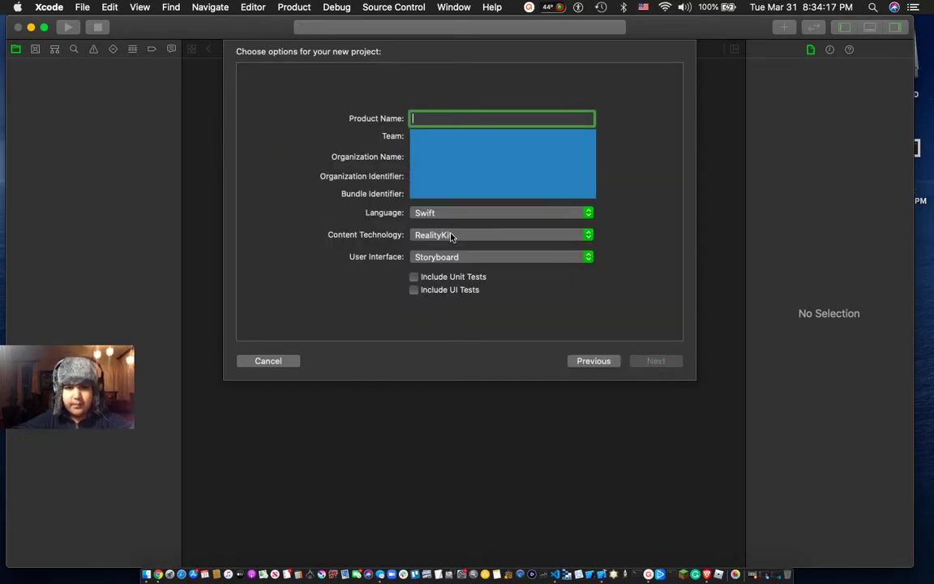
Name the product testUSDZ, keeping Swift, RealityKit and Storyboard, and create the project in the samples-1 2 folder.
{"action": "left_click", "coordinate": [439, 118]}
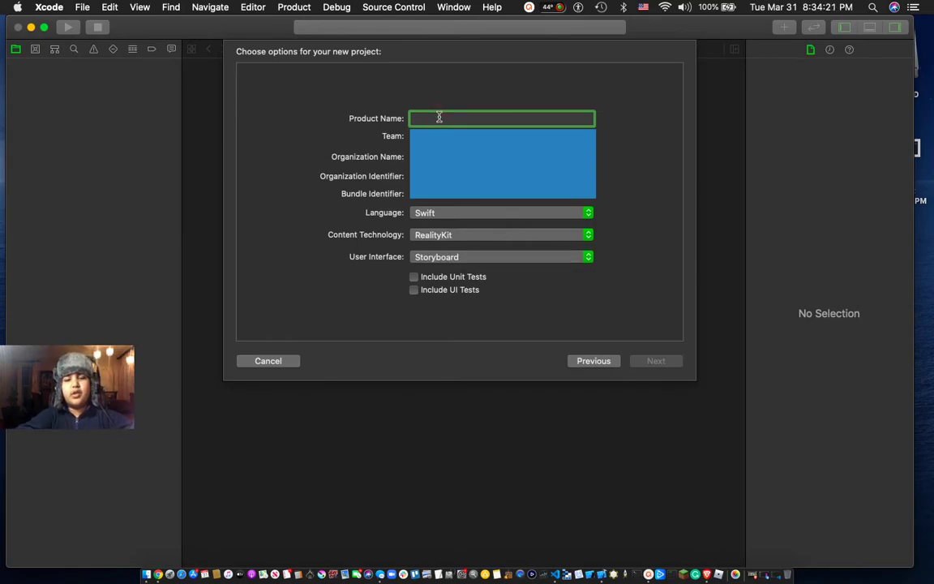
{"action": "type", "text": "testUSDZ"}
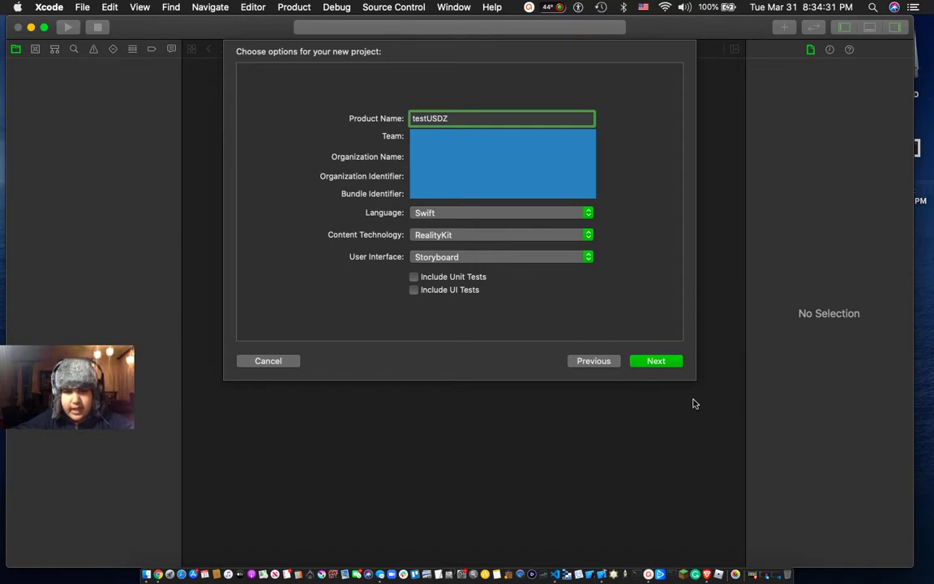
{"action": "left_click", "coordinate": [656, 362]}
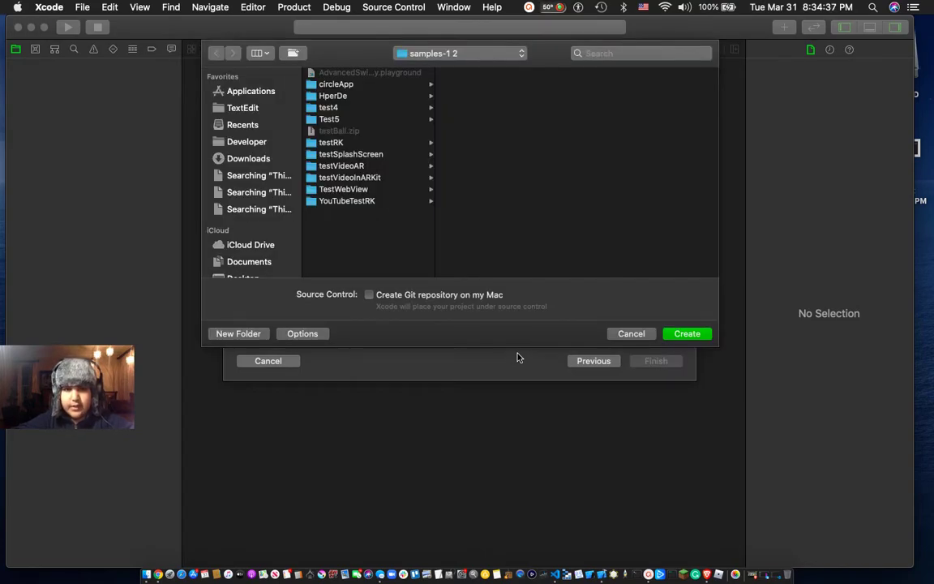
{"action": "left_click", "coordinate": [685, 333]}
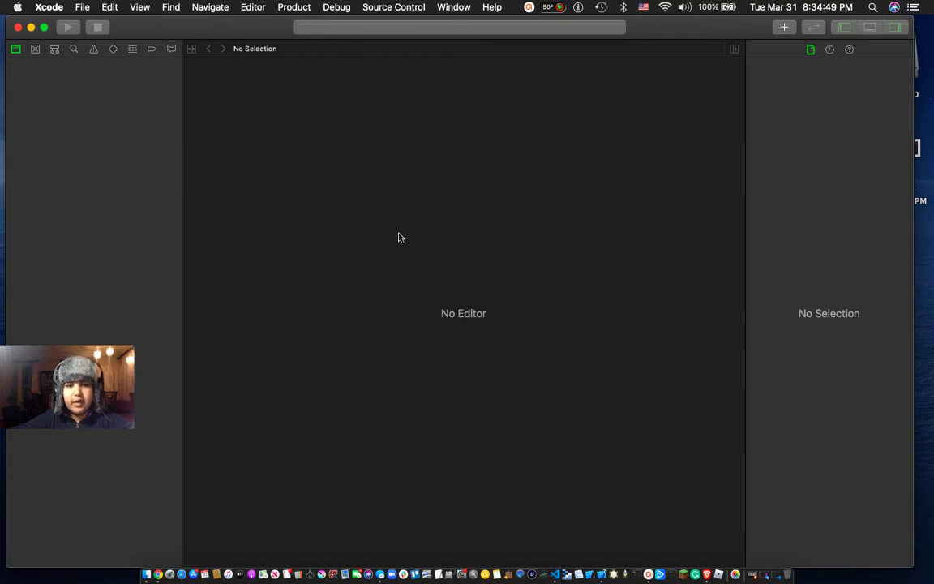
Open the project's Experience.rcproject file in Reality Composer.
{"action": "left_click", "coordinate": [206, 33]}
{"action": "left_click", "coordinate": [269, 32]}
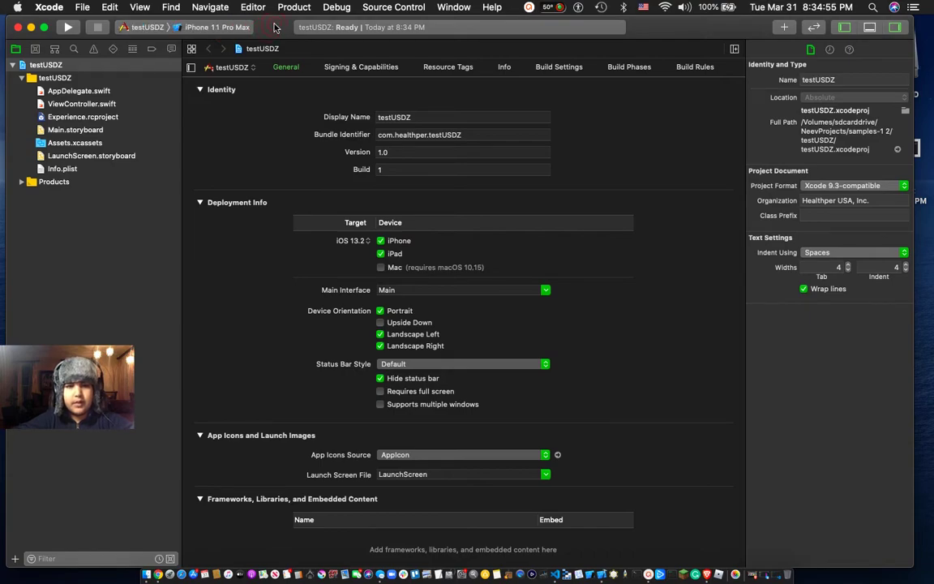
{"action": "left_click", "coordinate": [71, 118]}
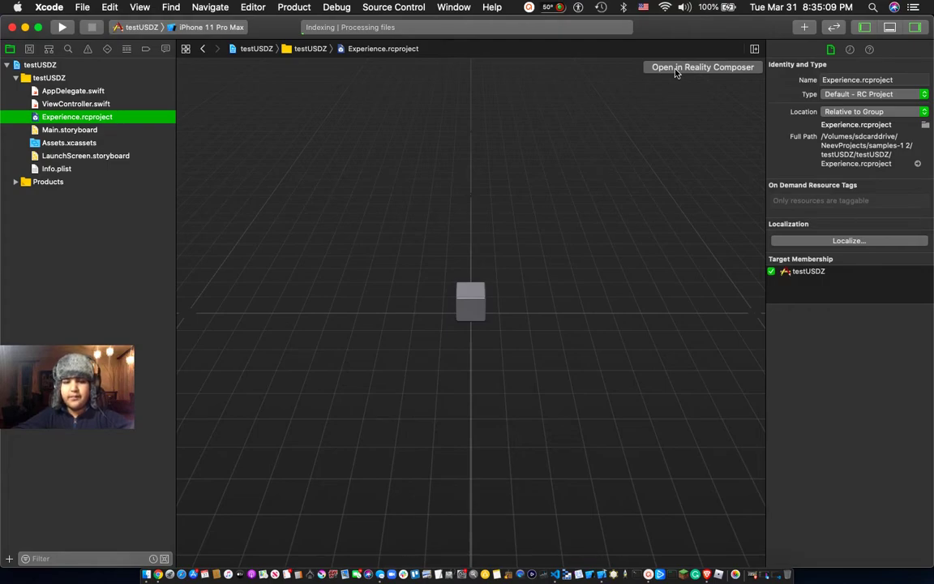
{"action": "left_click", "coordinate": [674, 68]}
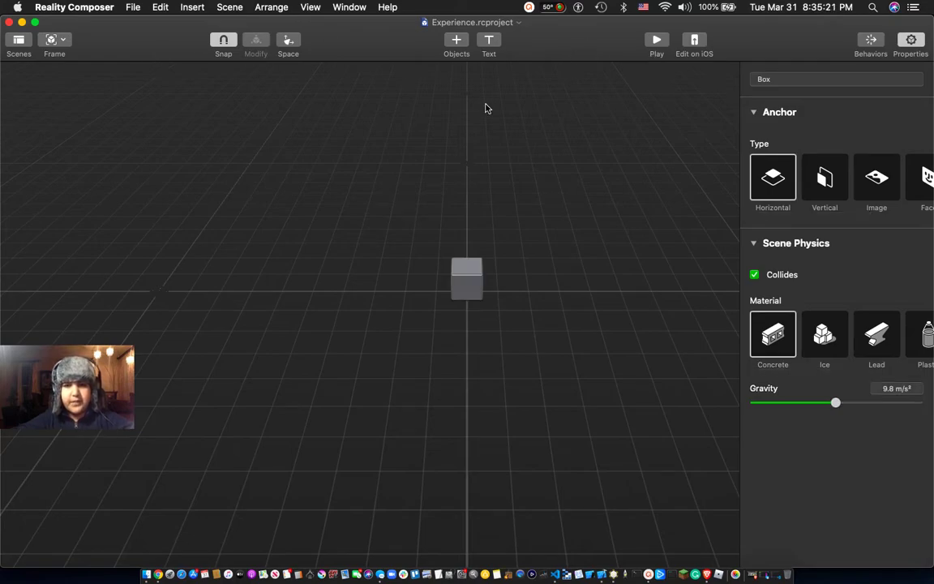
Browse the built-in object library, examining the Basic shapes and callouts, Activities, Arts and Food categories.
{"action": "left_click", "coordinate": [455, 43]}
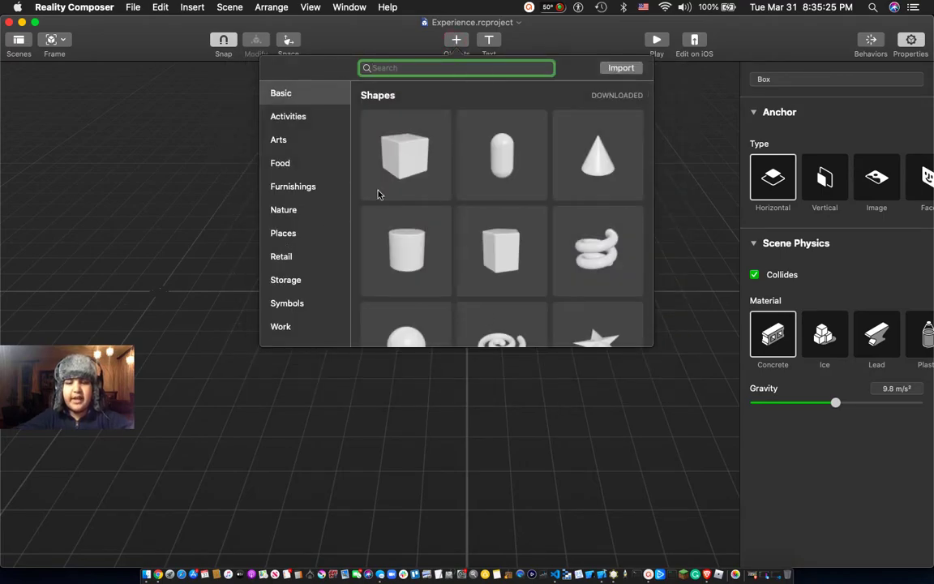
{"action": "scroll", "coordinate": [456, 198], "scroll_direction": "down", "scroll_amount": 10}
{"action": "scroll", "coordinate": [456, 198], "scroll_direction": "down", "scroll_amount": 10}
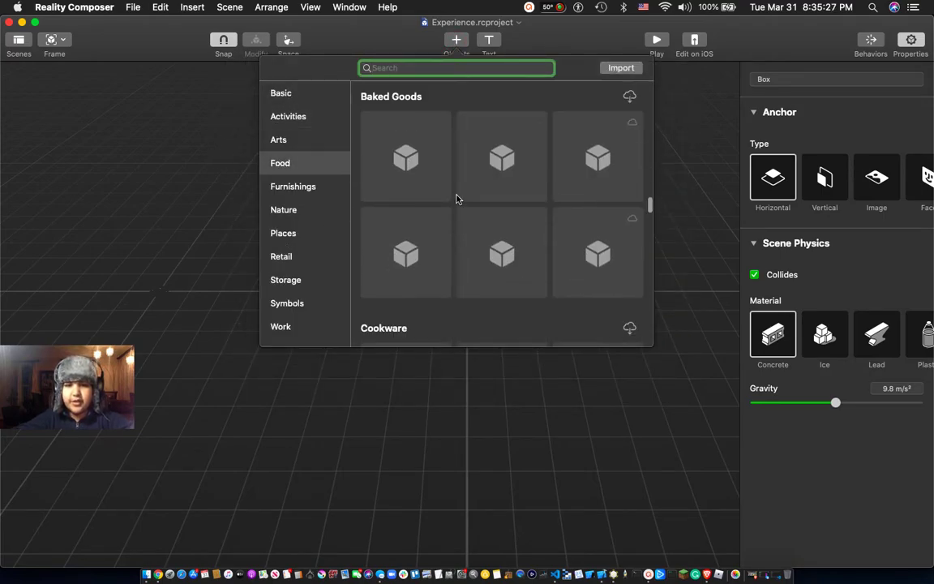
{"action": "scroll", "coordinate": [456, 199], "scroll_direction": "up", "scroll_amount": 15}
{"action": "scroll", "coordinate": [456, 199], "scroll_direction": "up", "scroll_amount": 10}
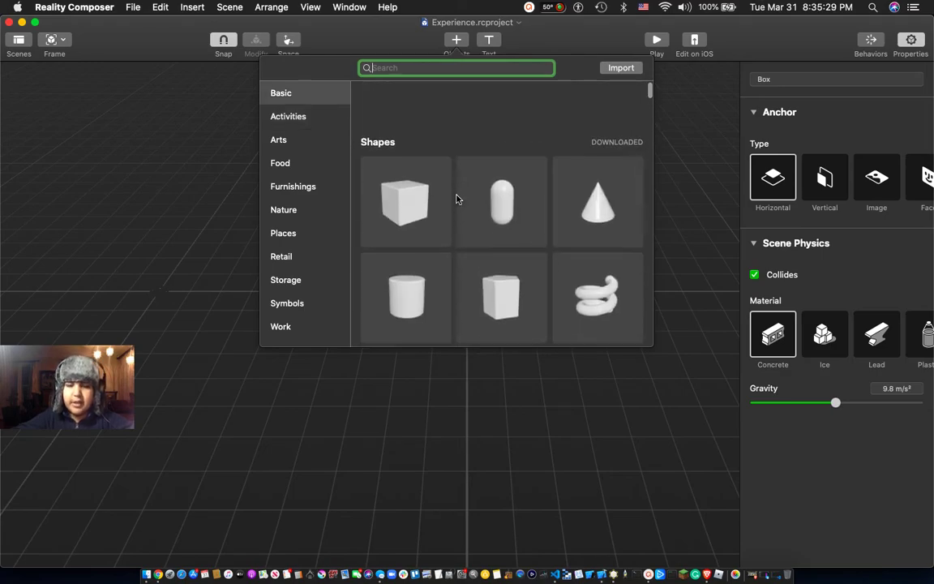
{"action": "scroll", "coordinate": [500, 213], "scroll_direction": "down", "scroll_amount": 5}
{"action": "scroll", "coordinate": [556, 233], "scroll_direction": "down", "scroll_amount": 15}
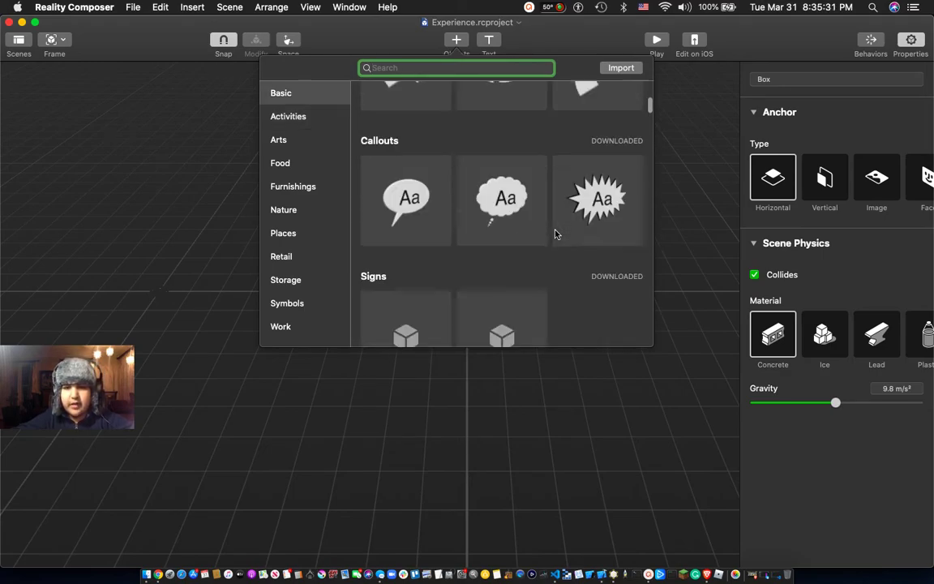
{"action": "scroll", "coordinate": [555, 234], "scroll_direction": "down", "scroll_amount": 3}
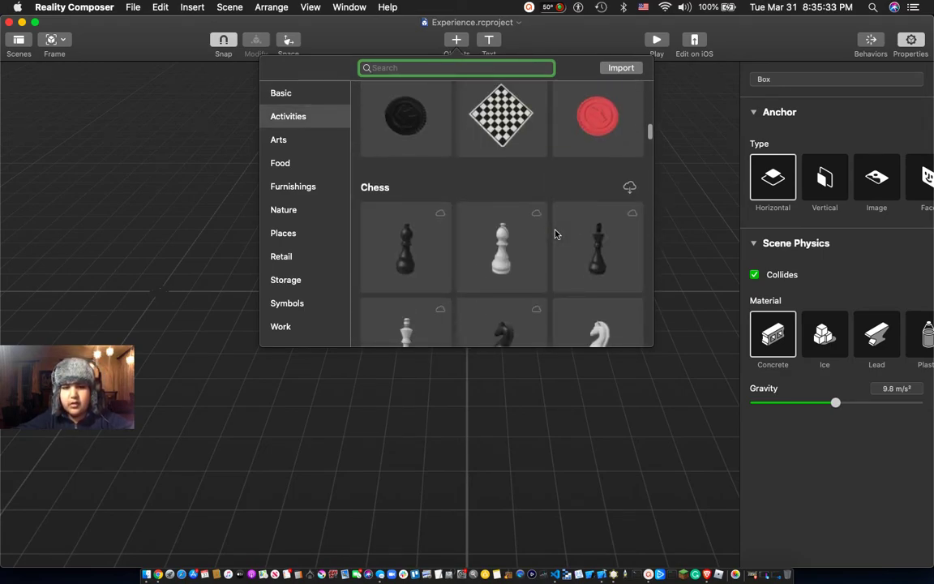
{"action": "scroll", "coordinate": [587, 268], "scroll_direction": "up", "scroll_amount": 5}
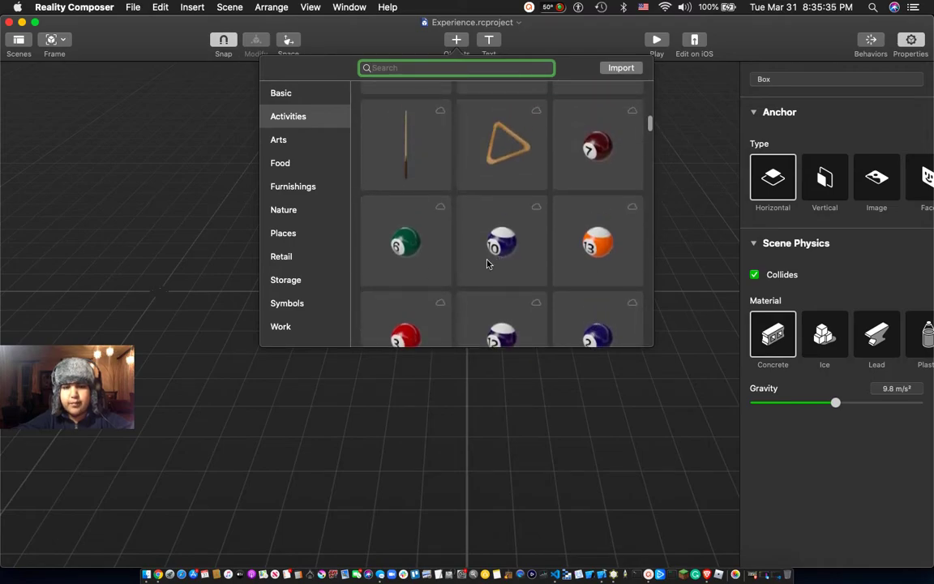
{"action": "scroll", "coordinate": [490, 263], "scroll_direction": "down", "scroll_amount": 7}
{"action": "scroll", "coordinate": [488, 262], "scroll_direction": "down", "scroll_amount": 10}
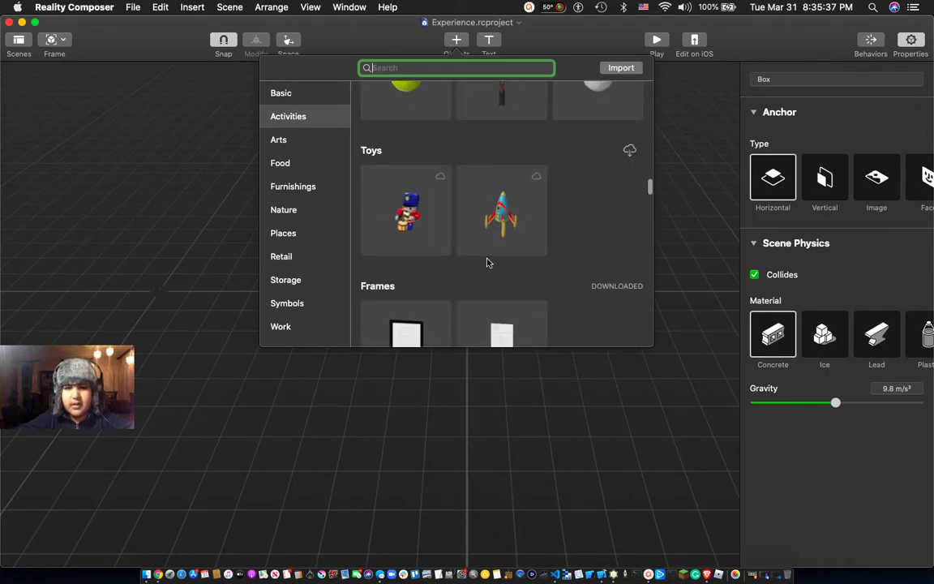
{"action": "scroll", "coordinate": [498, 235], "scroll_direction": "down", "scroll_amount": 2}
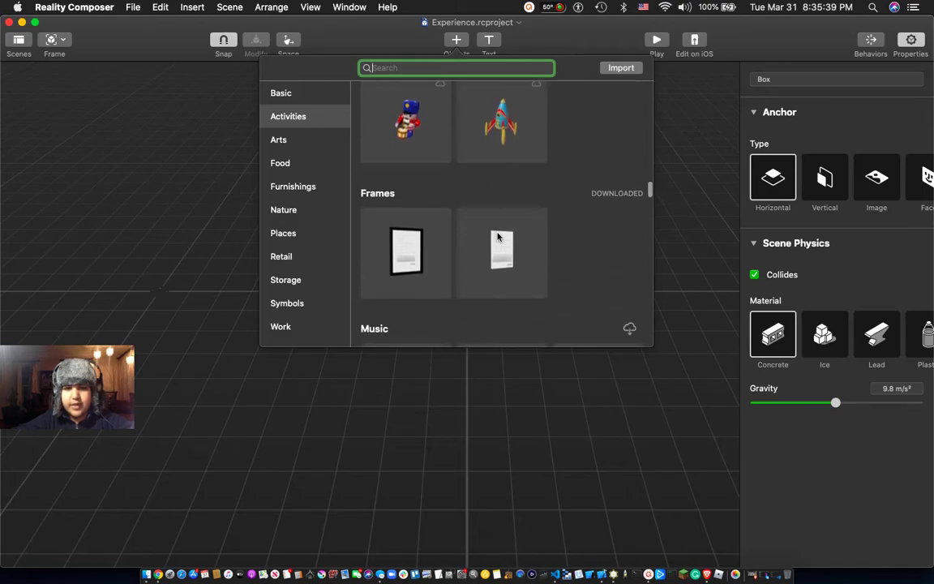
{"action": "scroll", "coordinate": [552, 178], "scroll_direction": "up", "scroll_amount": 8}
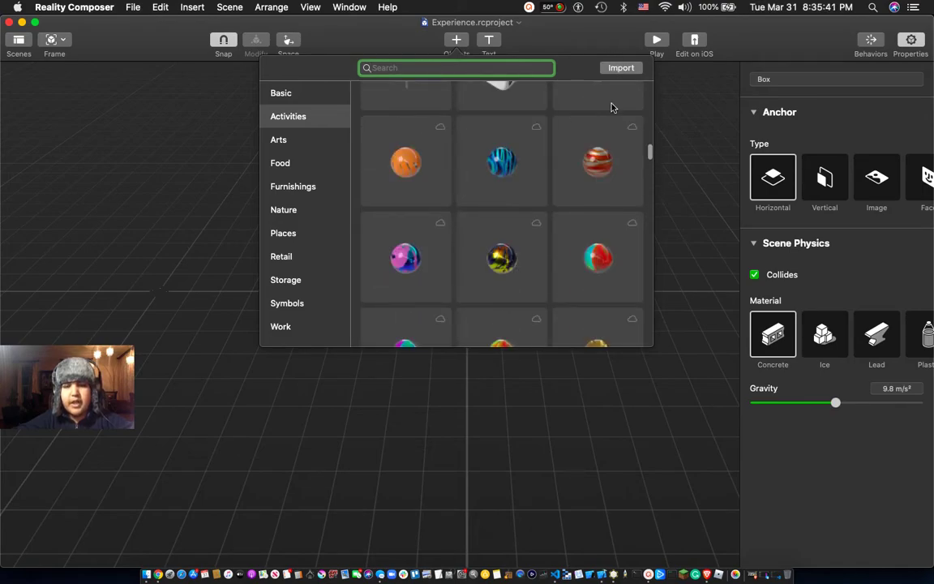
{"action": "scroll", "coordinate": [611, 101], "scroll_direction": "up", "scroll_amount": 10}
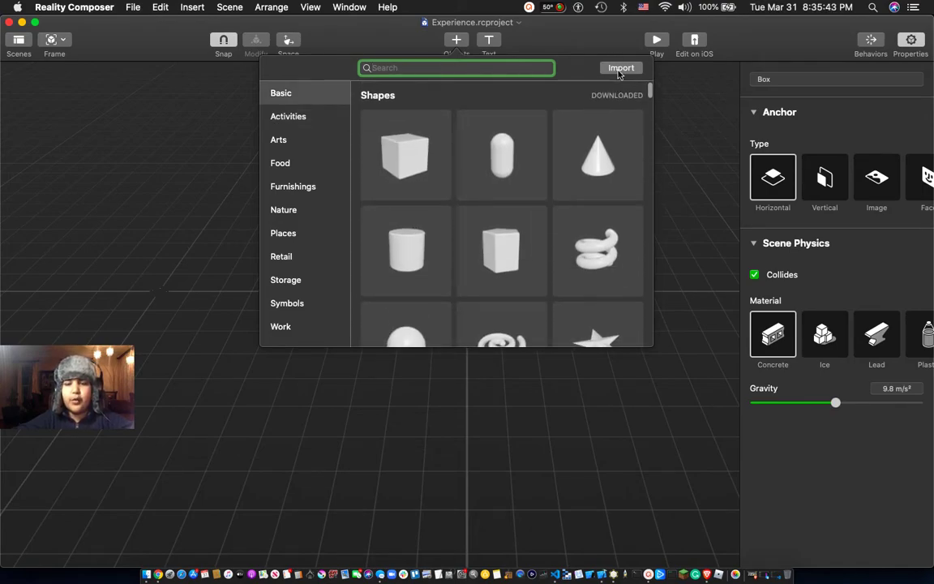
Import both 1409 Virus.usdz and NOVELO_EARTH.usdz from the Downloads folder into the scene.
{"action": "left_click", "coordinate": [620, 69]}
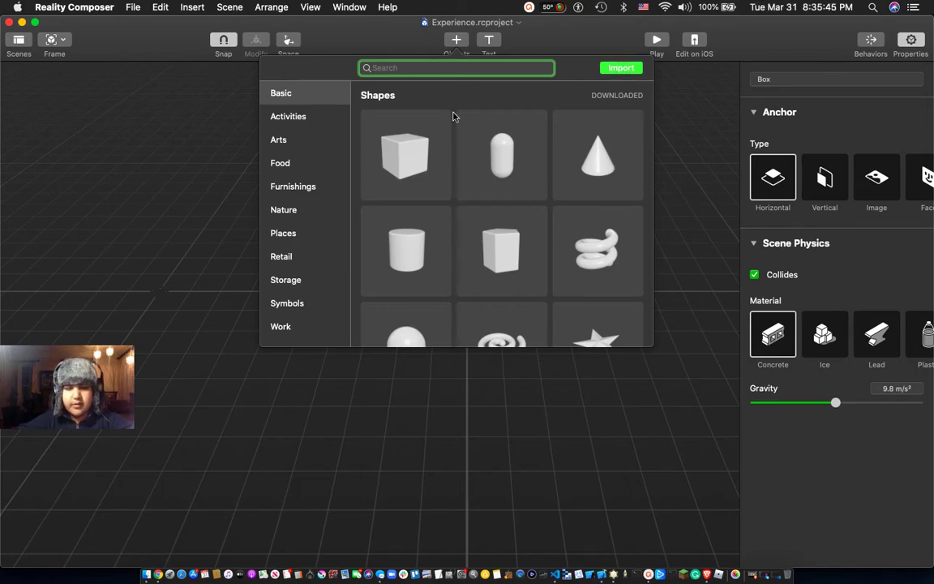
{"action": "left_click", "coordinate": [667, 85]}
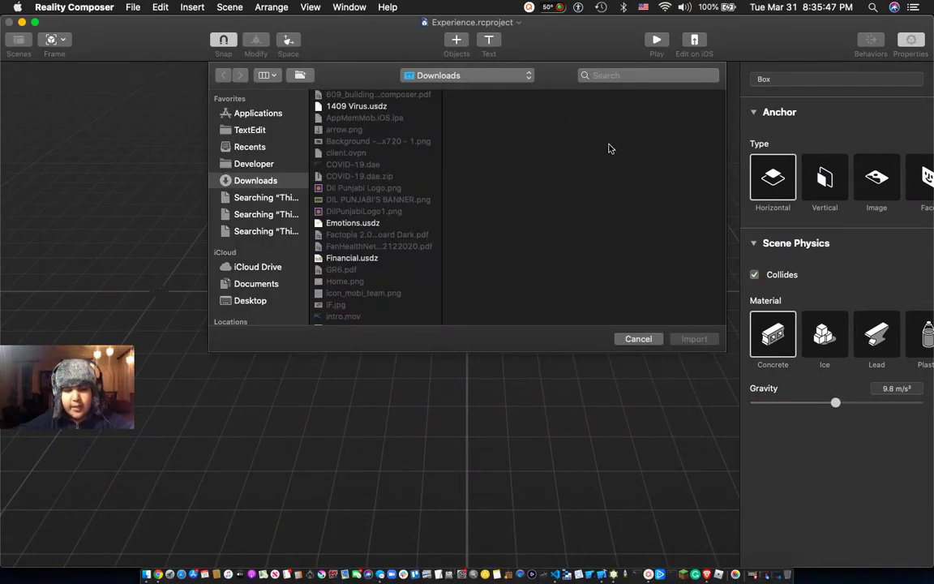
{"action": "scroll", "coordinate": [379, 165], "scroll_direction": "down", "scroll_amount": 5}
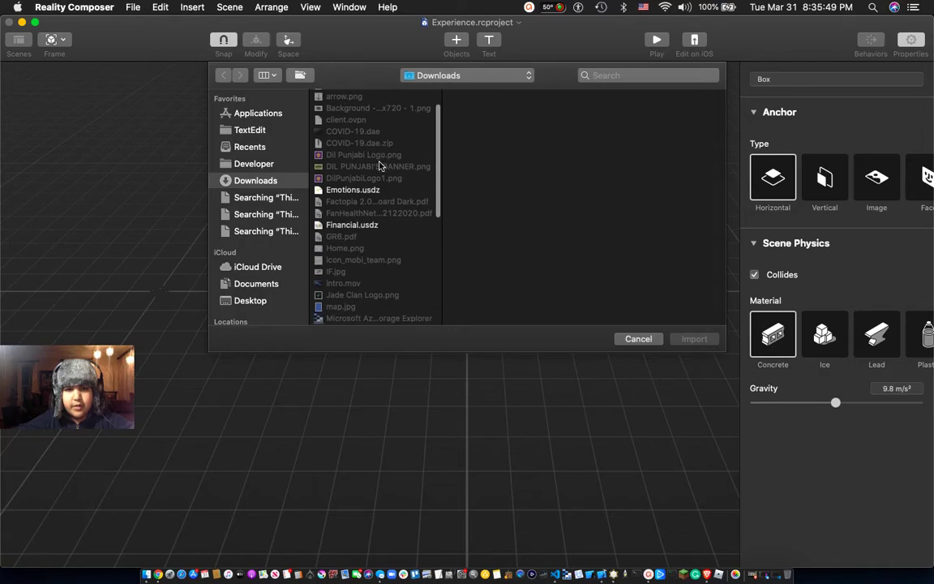
{"action": "scroll", "coordinate": [379, 165], "scroll_direction": "down", "scroll_amount": 10}
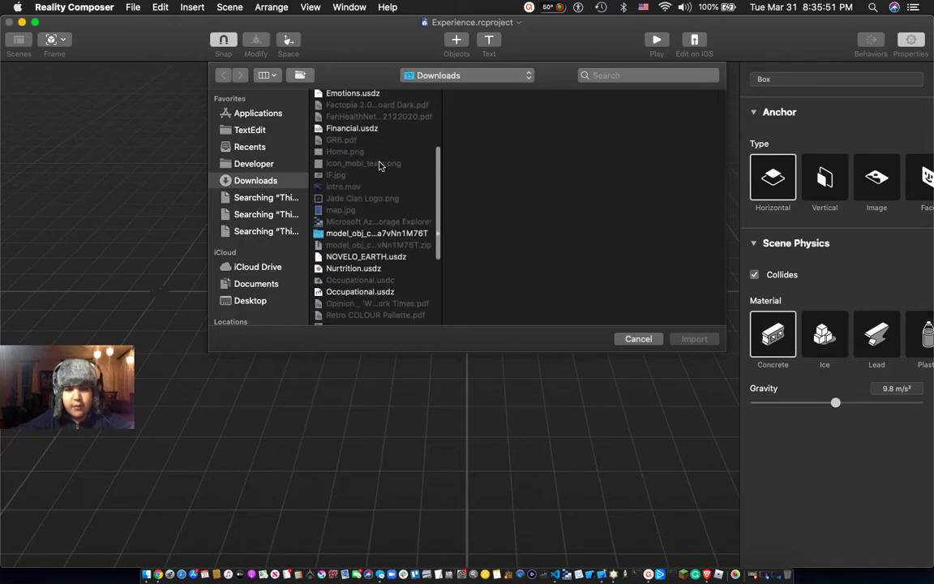
{"action": "left_click", "coordinate": [383, 160]}
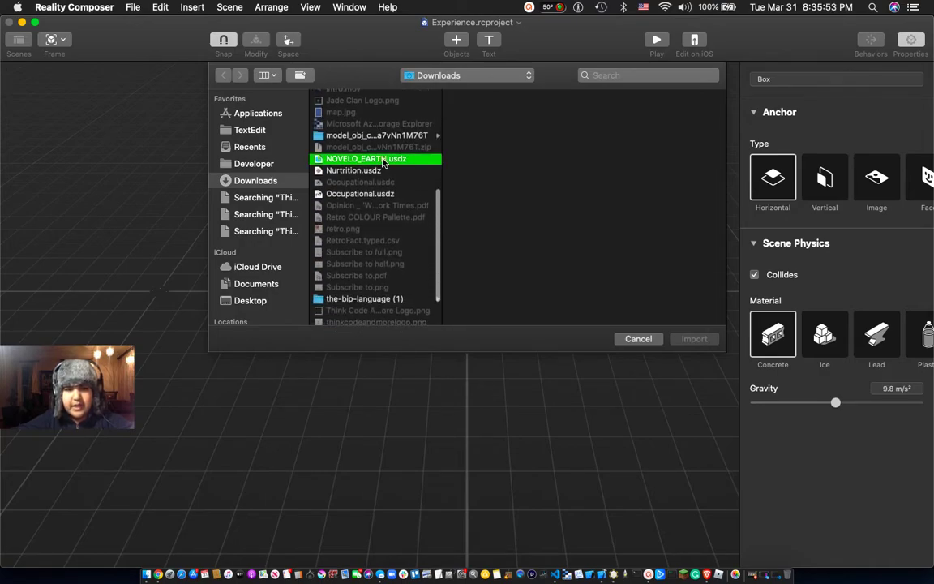
{"action": "scroll", "coordinate": [383, 162], "scroll_direction": "up", "scroll_amount": 10}
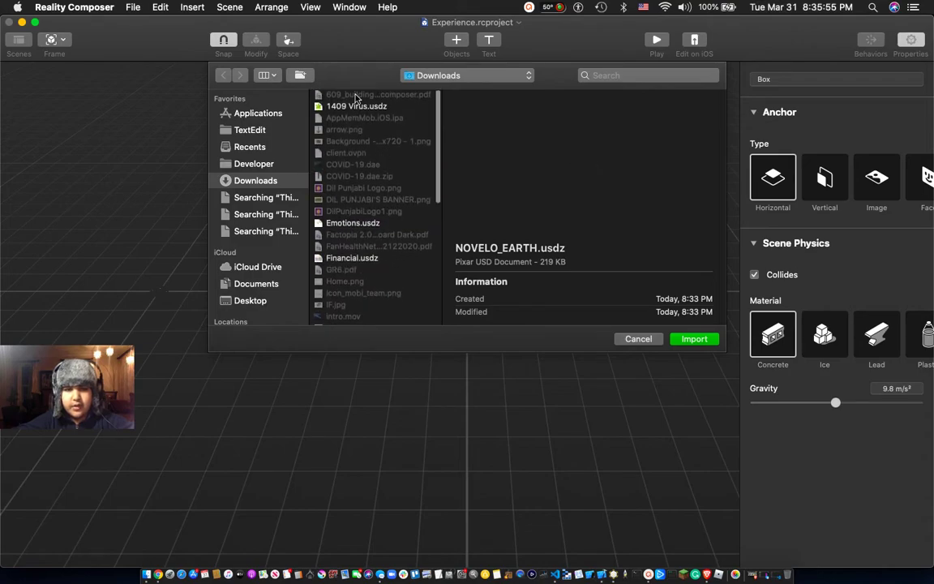
{"action": "left_click", "coordinate": [360, 107], "text": "super"}
{"action": "scroll", "coordinate": [381, 154], "scroll_direction": "down", "scroll_amount": 5}
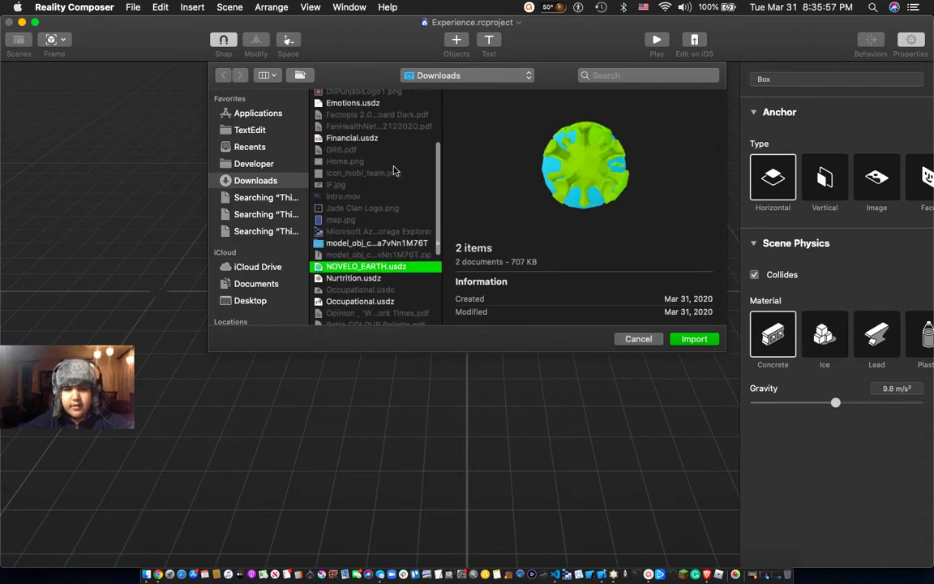
{"action": "scroll", "coordinate": [394, 170], "scroll_direction": "down", "scroll_amount": 3}
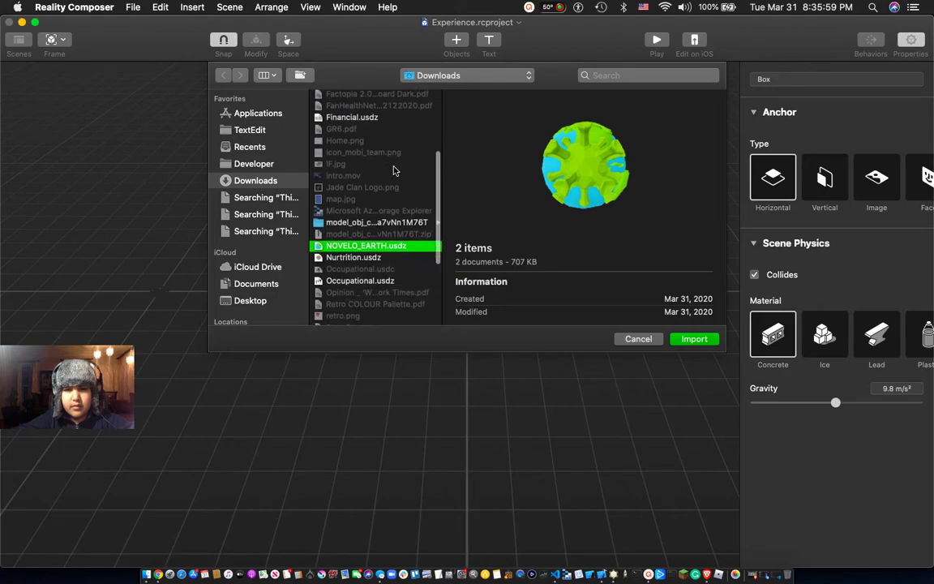
{"action": "scroll", "coordinate": [394, 171], "scroll_direction": "up", "scroll_amount": 8}
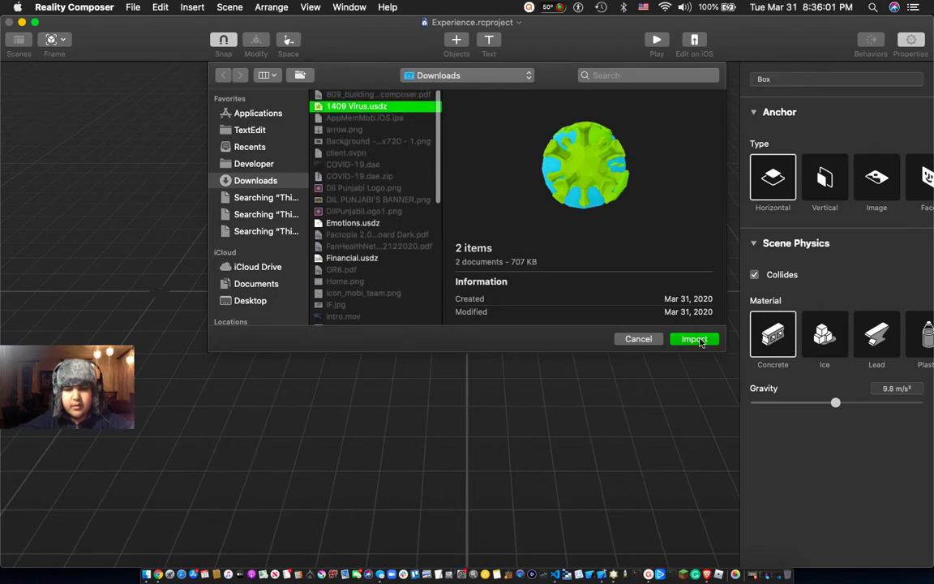
{"action": "left_click", "coordinate": [702, 340]}
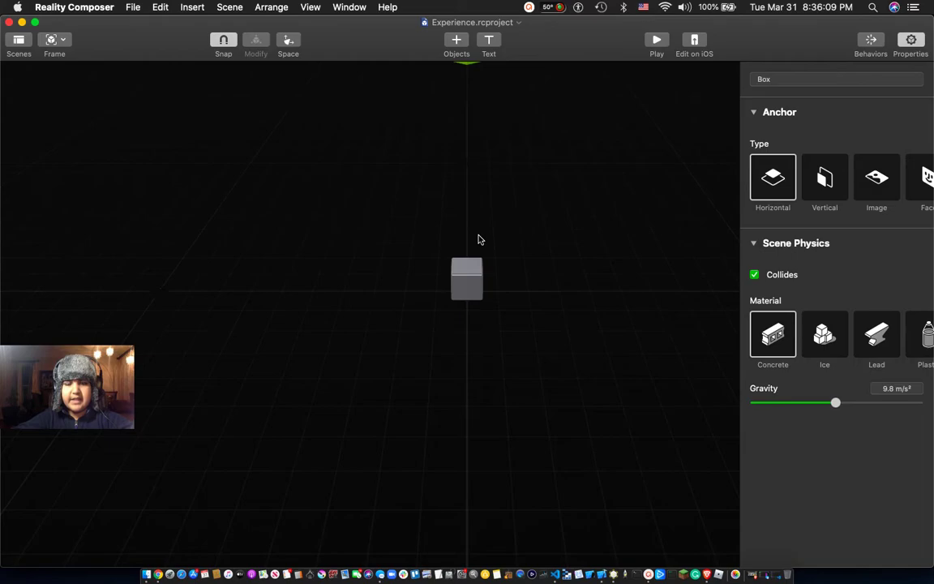
Delete the default cube from the centre of the scene.
{"action": "left_click", "coordinate": [469, 284]}
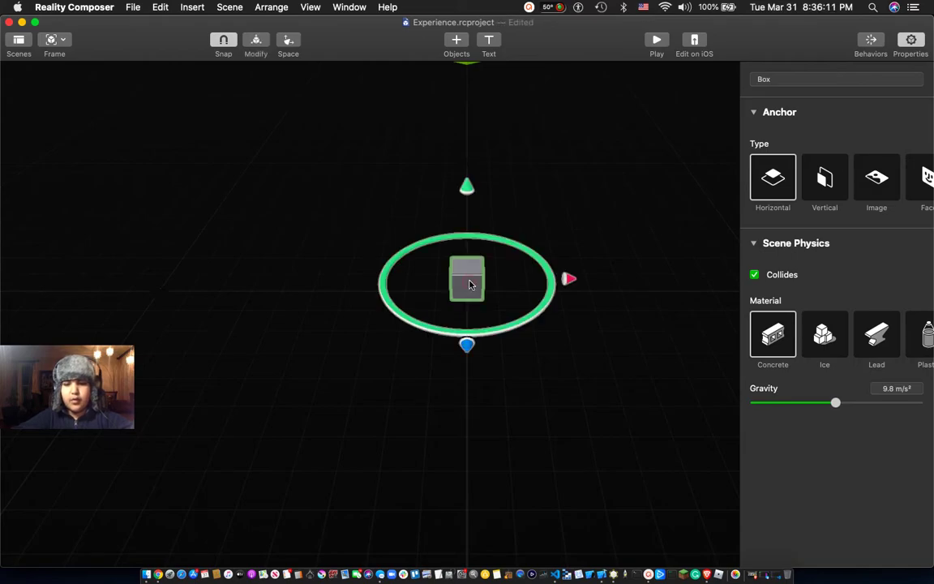
{"action": "key", "text": "BackSpace"}
{"action": "scroll", "coordinate": [486, 262], "scroll_direction": "up", "scroll_amount": 10}
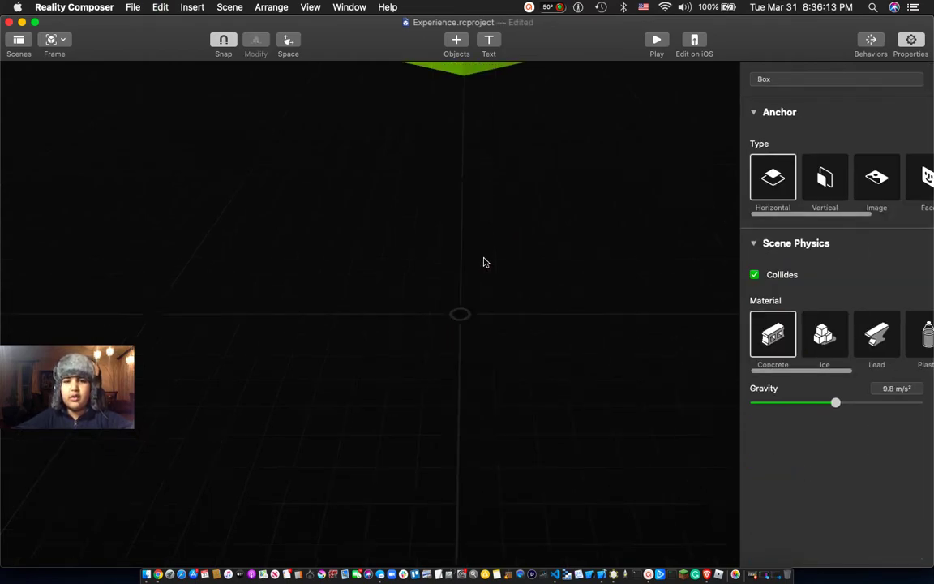
{"action": "scroll", "coordinate": [485, 262], "scroll_direction": "down", "scroll_amount": 10}
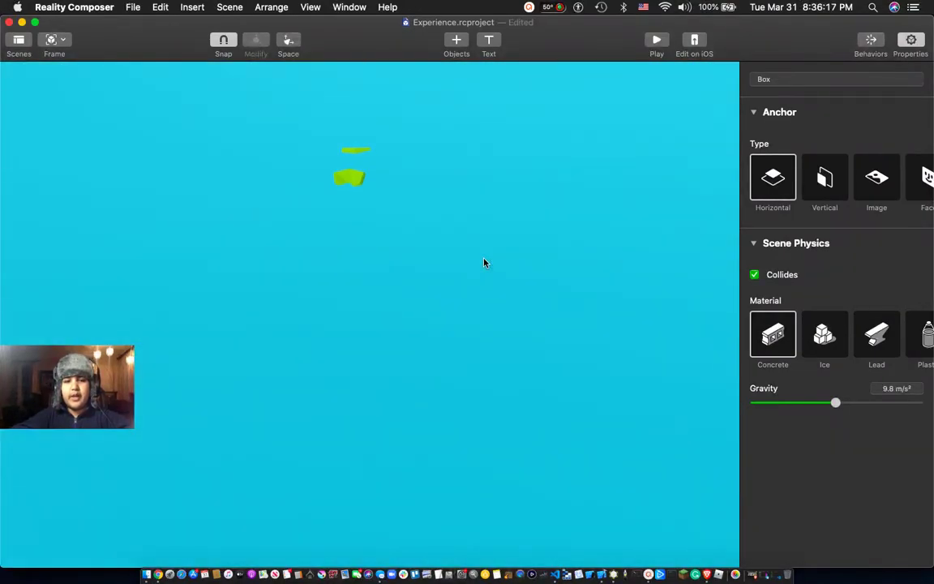
Scale the virus model down to 6%.
{"action": "scroll", "coordinate": [455, 286], "scroll_direction": "down", "scroll_amount": 3}
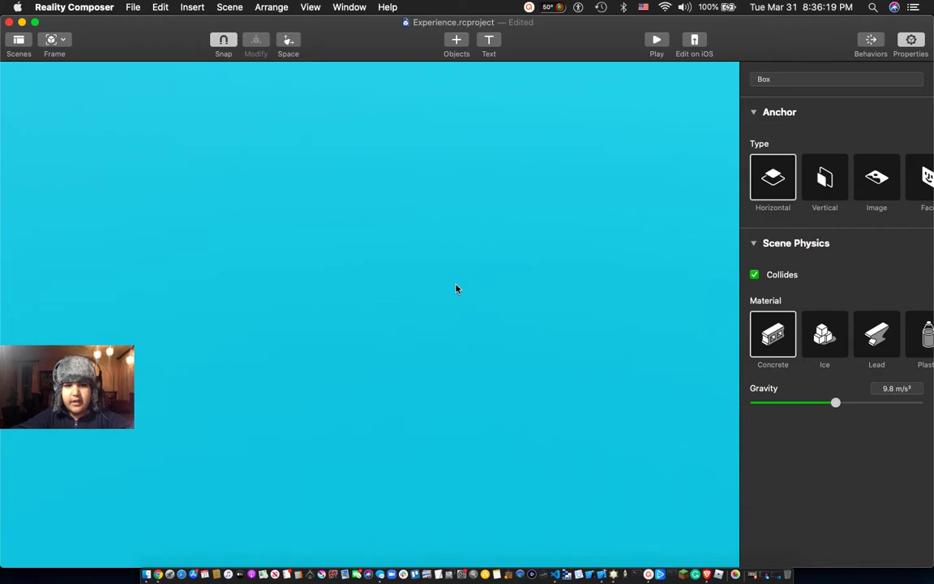
{"action": "scroll", "coordinate": [456, 288], "scroll_direction": "up", "scroll_amount": 10}
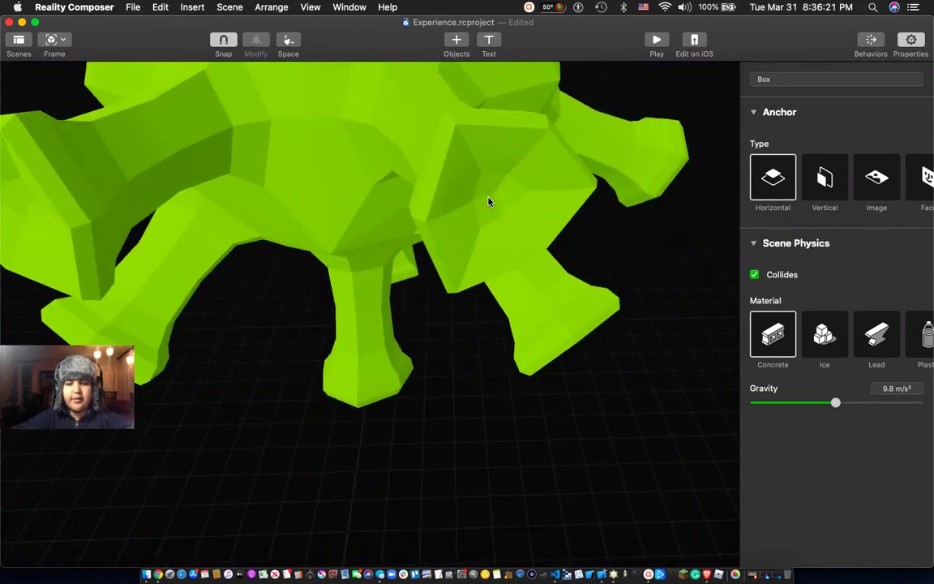
{"action": "left_click_drag", "start_coordinate": [556, 494], "coordinate": [406, 256]}
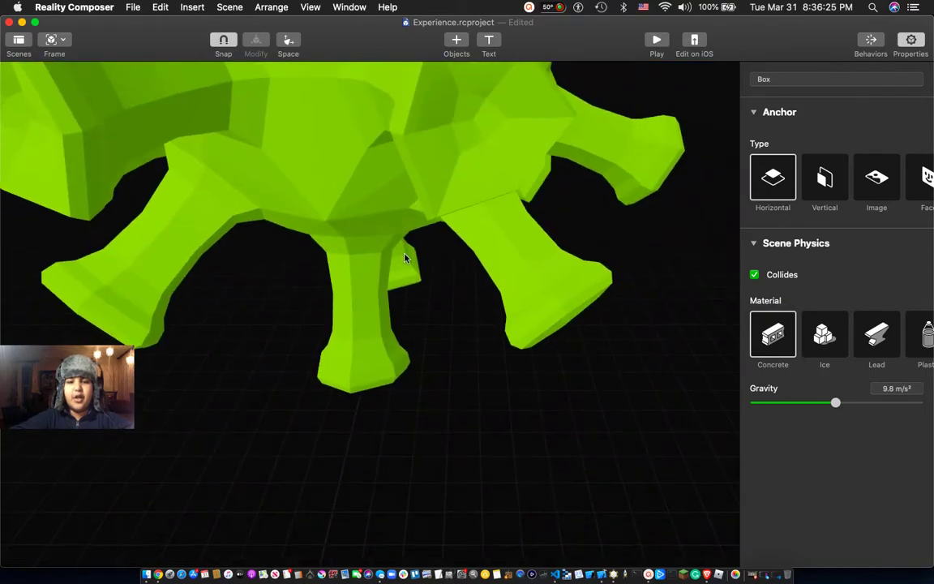
{"action": "left_click", "coordinate": [376, 227]}
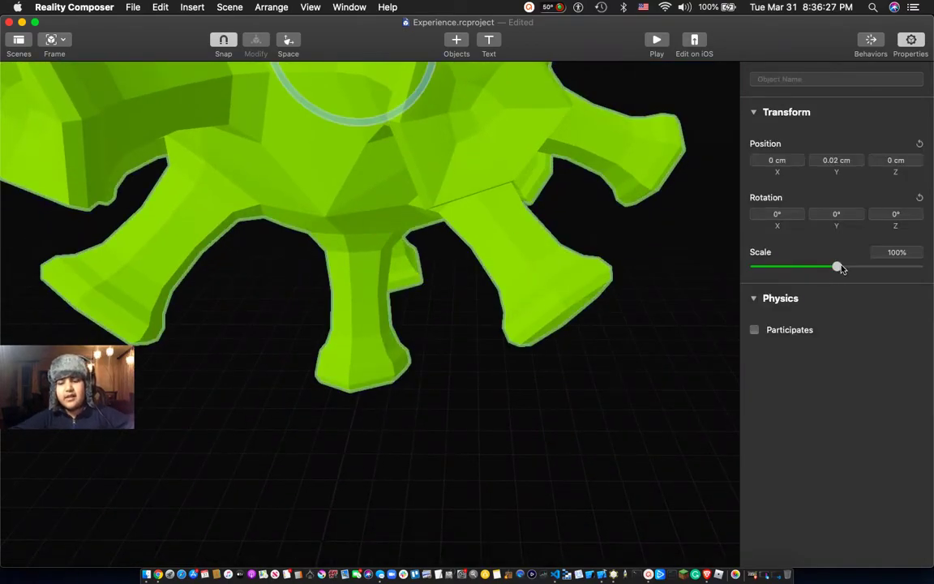
{"action": "mouse_move", "coordinate": [776, 271]}
{"action": "left_mouse_down"}
{"action": "mouse_move", "coordinate": [762, 267]}
{"action": "mouse_move", "coordinate": [780, 266]}
{"action": "mouse_move", "coordinate": [769, 267]}
{"action": "left_mouse_up"}
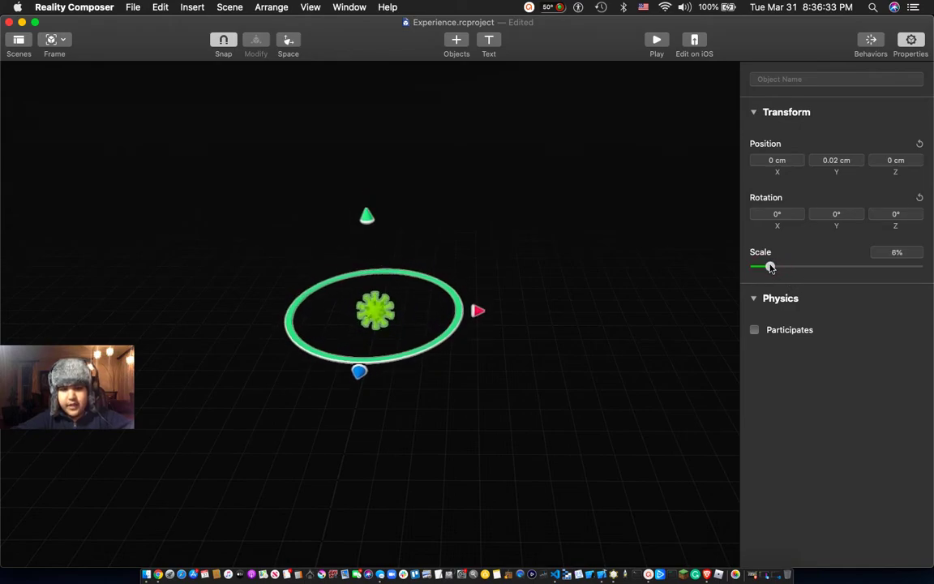
Select the oversized Earth model surrounding the virus and scale it down to 2%.
{"action": "left_click_drag", "start_coordinate": [591, 97], "coordinate": [612, 10]}
{"action": "left_click", "coordinate": [563, 102]}
{"action": "left_click_drag", "start_coordinate": [517, 337], "coordinate": [529, 381]}
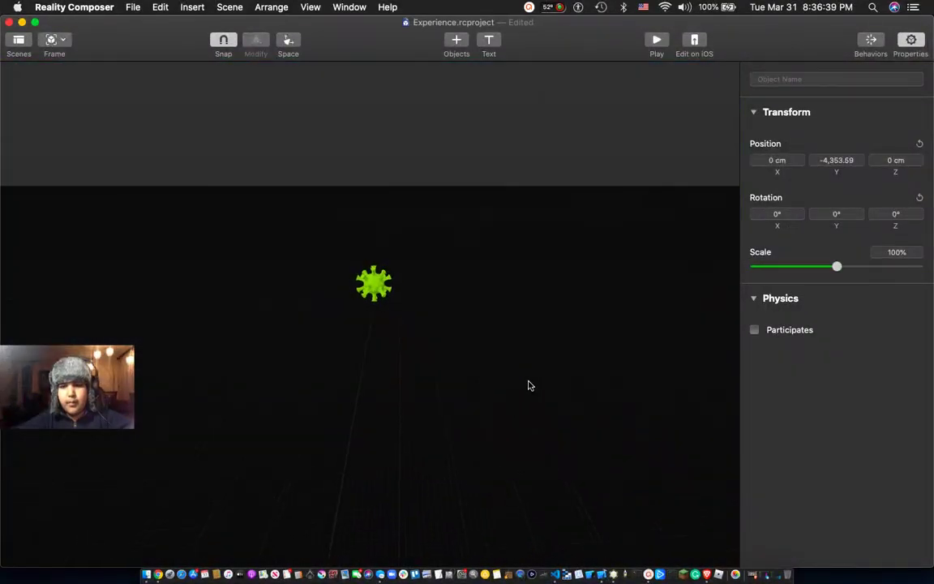
{"action": "left_click_drag", "start_coordinate": [779, 267], "coordinate": [762, 267]}
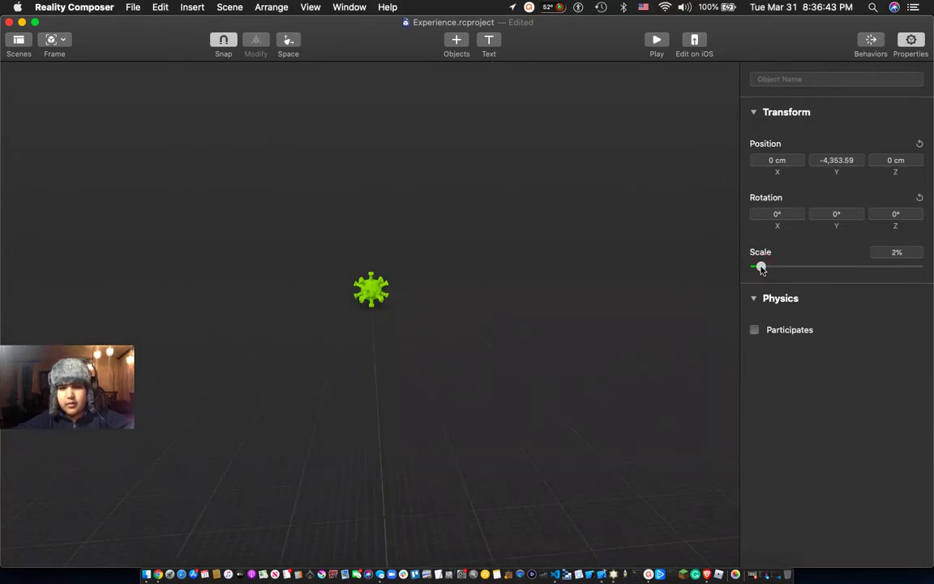
Set the Earth model's Y position to 0.4 cm.
{"action": "left_click", "coordinate": [855, 159]}
{"action": "left_click_drag", "start_coordinate": [559, 377], "coordinate": [565, 359]}
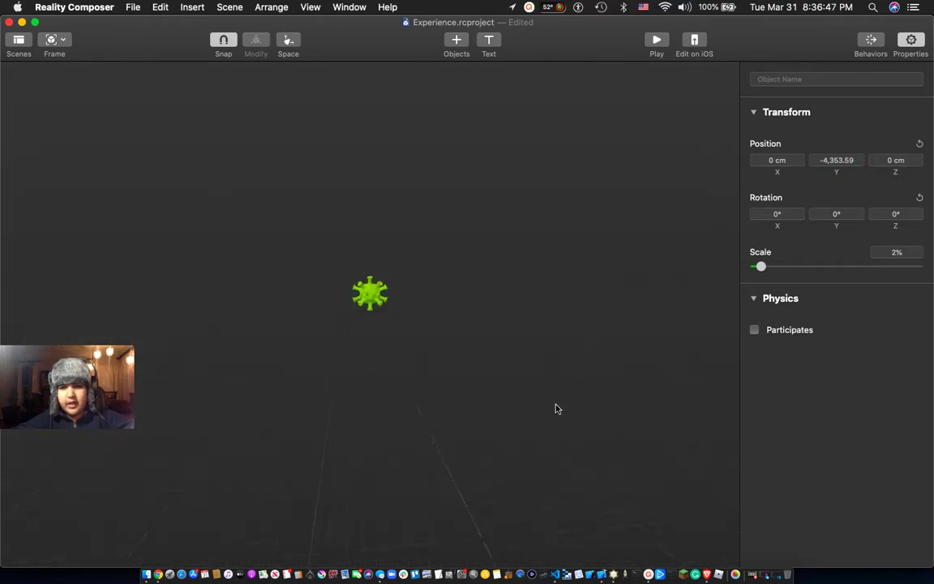
{"action": "left_click", "coordinate": [842, 160]}
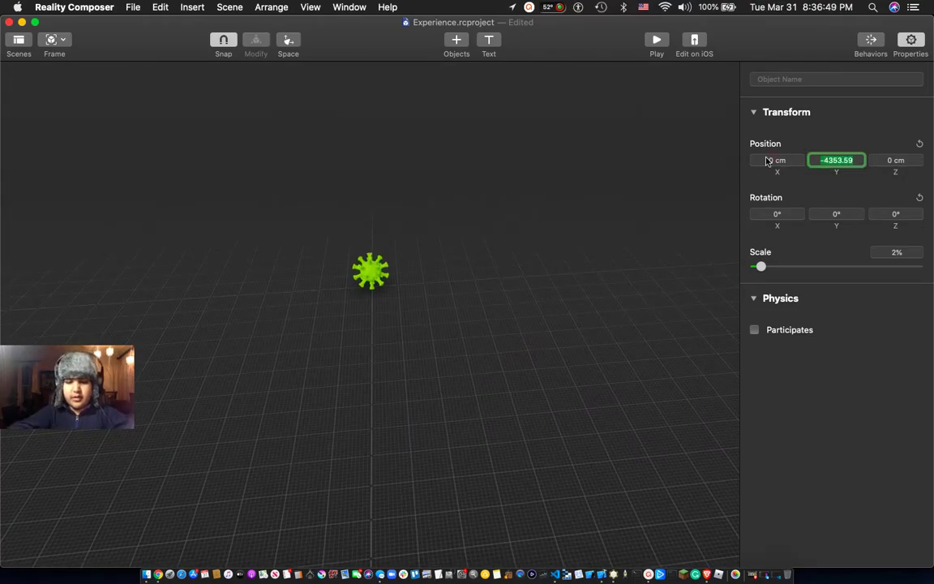
{"action": "type", "text": "0.4"}
{"action": "key", "text": "Return"}
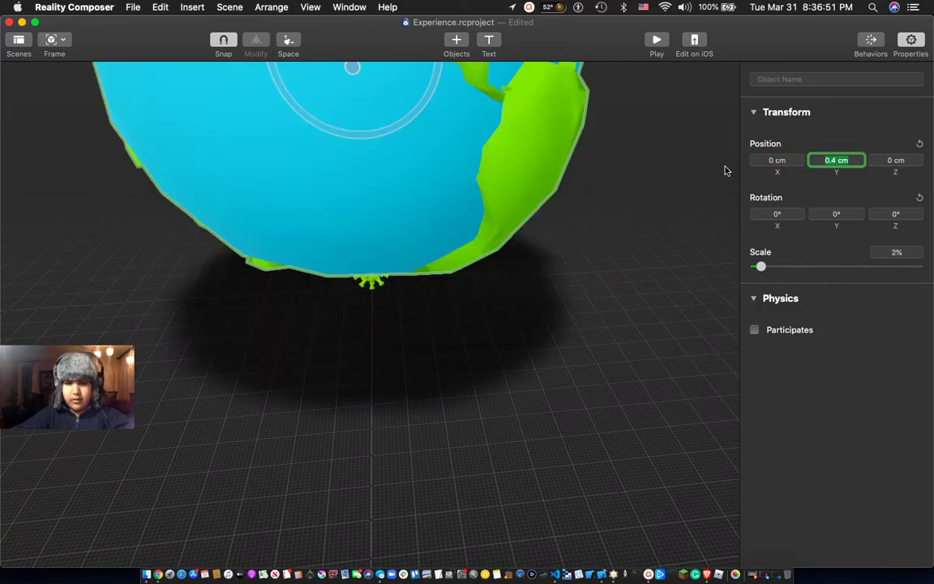
Reduce the Earth's scale to 1% and move it beside the virus, to about X 3.28 m and Z 1.41 m.
{"action": "left_click_drag", "start_coordinate": [764, 269], "coordinate": [754, 267]}
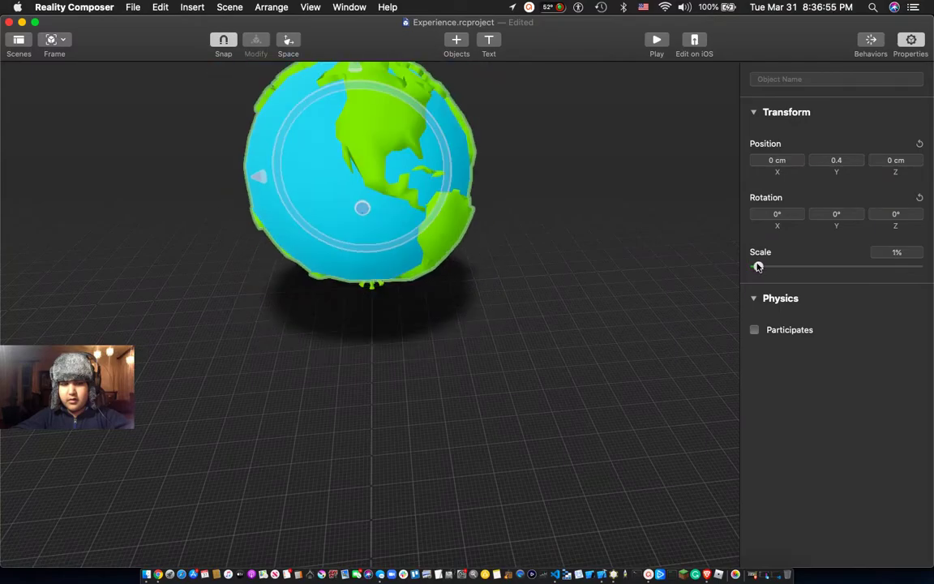
{"action": "left_click_drag", "start_coordinate": [756, 266], "coordinate": [757, 267]}
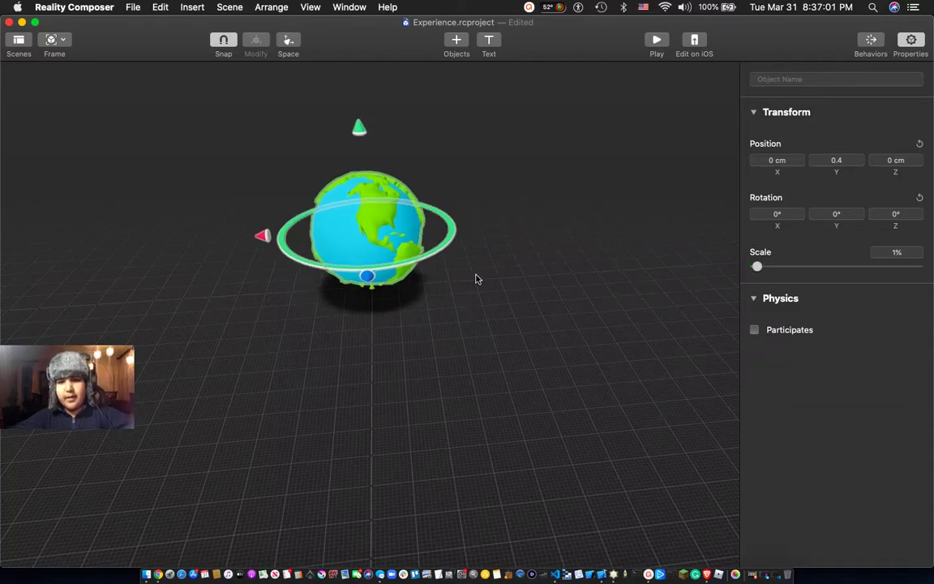
{"action": "left_click_drag", "start_coordinate": [392, 195], "coordinate": [501, 198]}
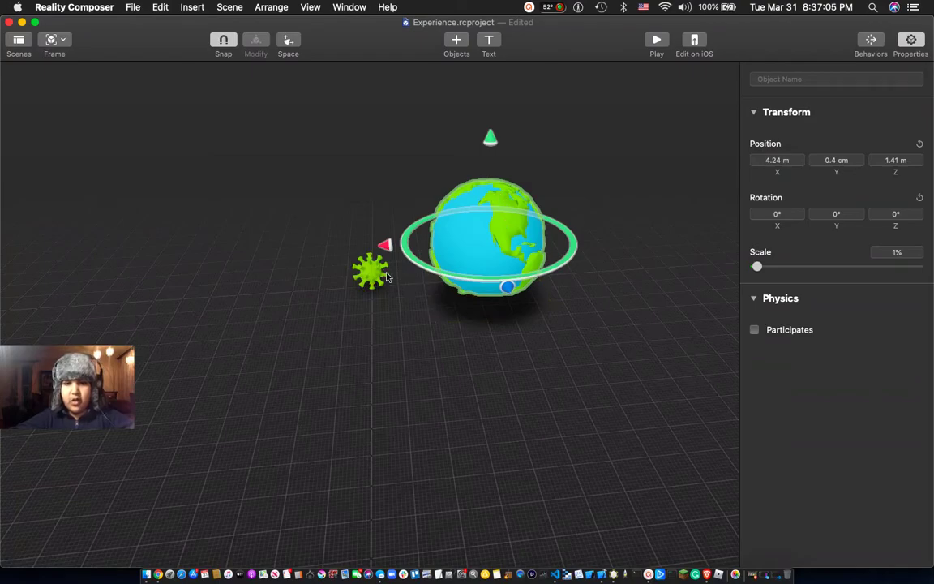
{"action": "left_click_drag", "start_coordinate": [488, 251], "coordinate": [458, 261]}
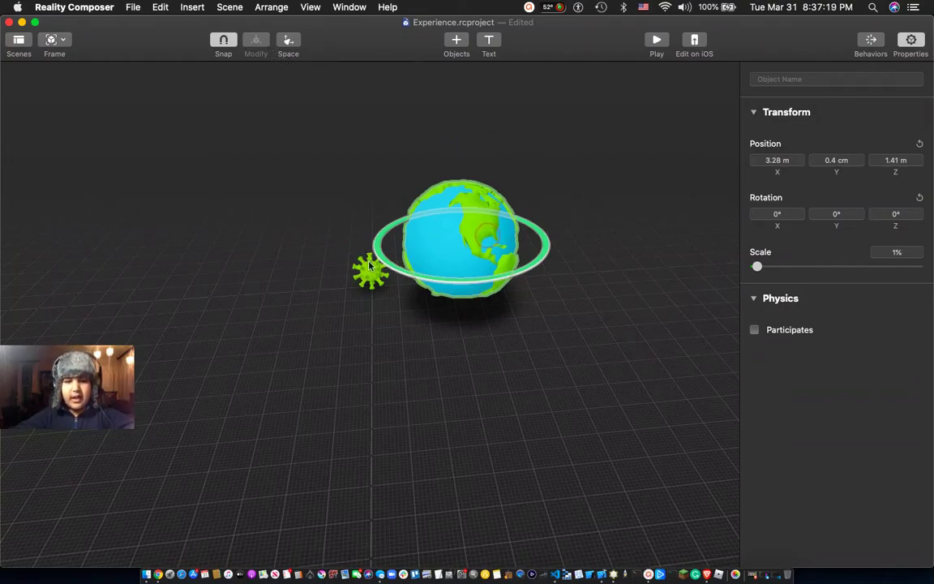
Move the virus to the other side of the Earth, to about X 7.07 m and Z 4.01 m.
{"action": "left_click", "coordinate": [366, 272]}
{"action": "left_click_drag", "start_coordinate": [366, 272], "coordinate": [577, 314]}
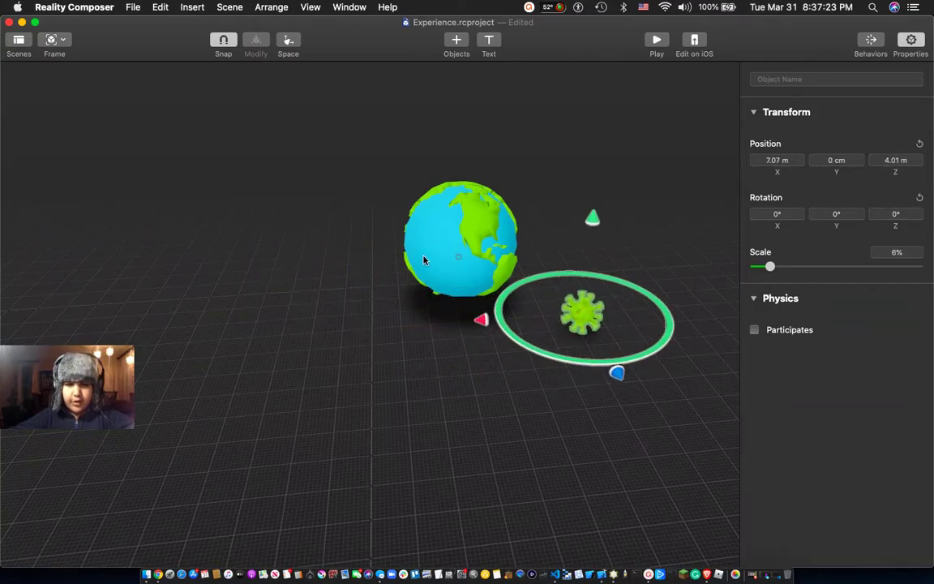
Move the Earth closer to the scene's origin, to about X 1.5 m and Z 1.2 m.
{"action": "left_click_drag", "start_coordinate": [440, 261], "coordinate": [393, 255]}
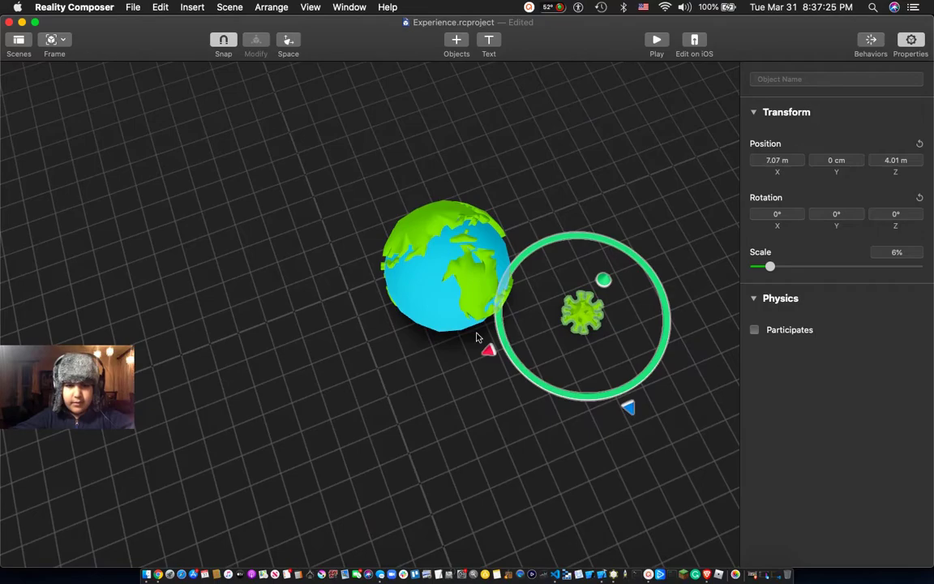
{"action": "left_click_drag", "start_coordinate": [423, 329], "coordinate": [421, 337]}
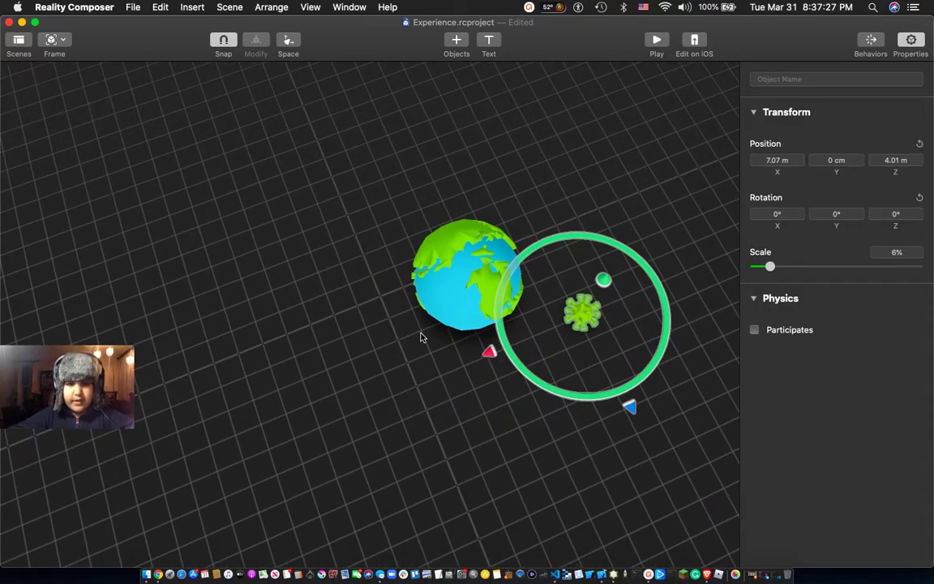
{"action": "scroll", "coordinate": [382, 320], "scroll_direction": "up", "scroll_amount": 5}
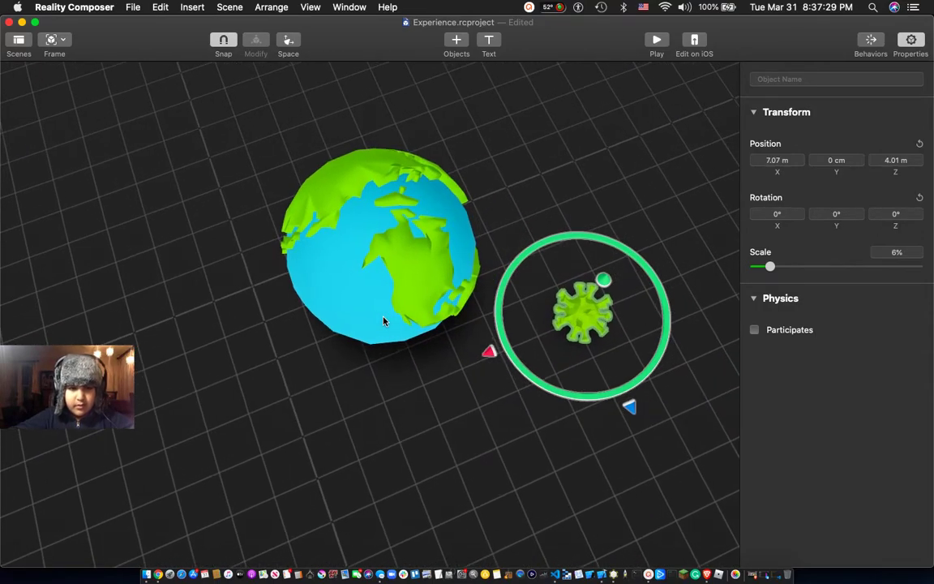
{"action": "scroll", "coordinate": [383, 320], "scroll_direction": "left", "scroll_amount": 10}
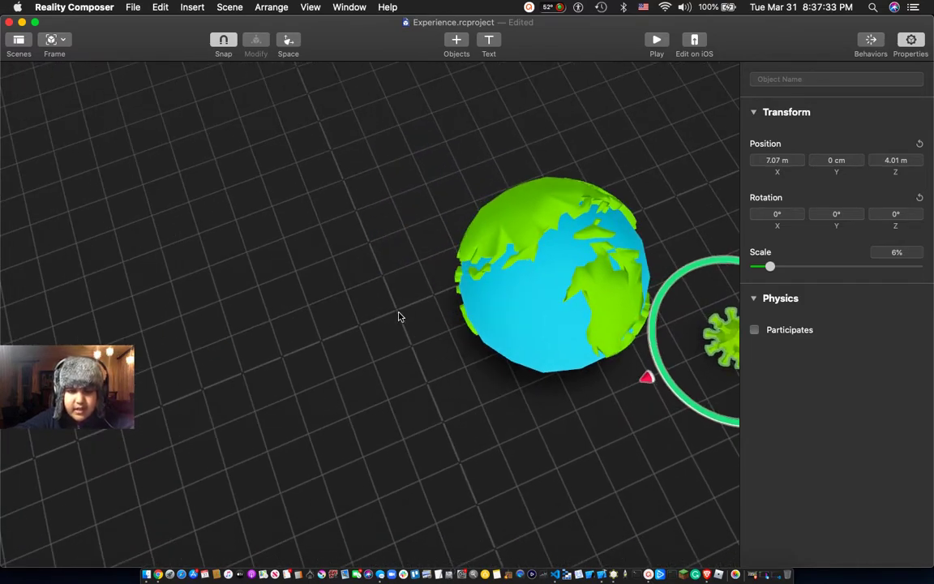
{"action": "scroll", "coordinate": [398, 316], "scroll_direction": "up", "scroll_amount": 8}
{"action": "scroll", "coordinate": [250, 430], "scroll_direction": "up", "scroll_amount": 4}
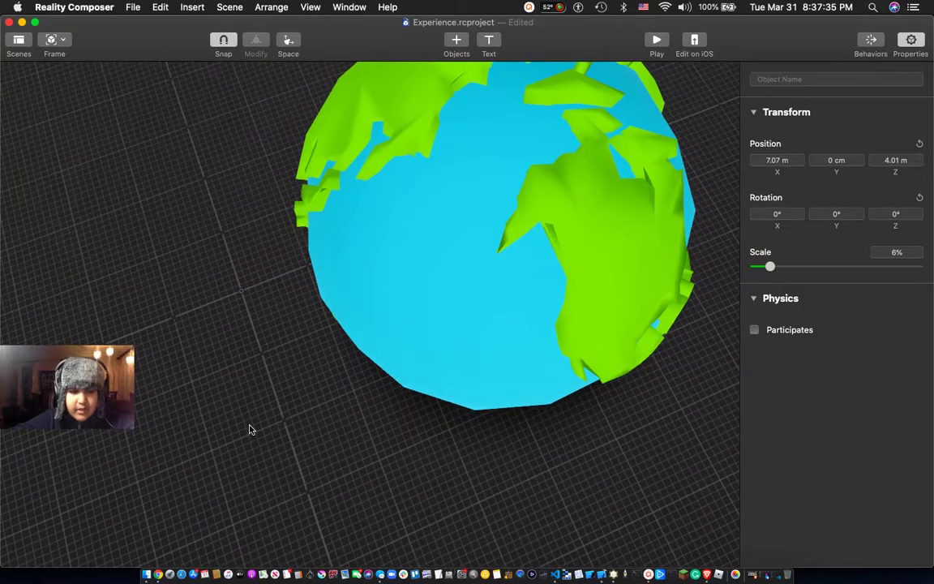
{"action": "scroll", "coordinate": [250, 430], "scroll_direction": "left", "scroll_amount": 1}
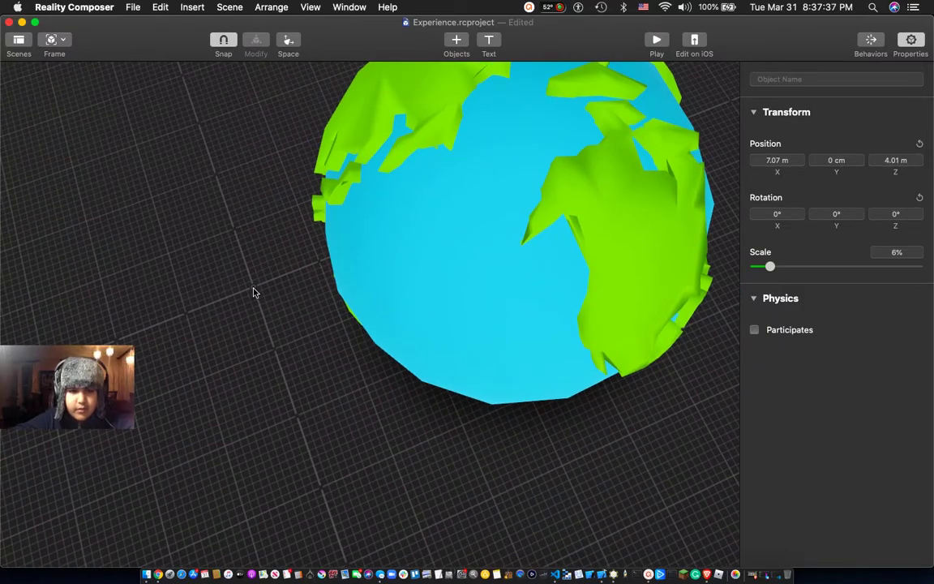
{"action": "left_click_drag", "start_coordinate": [519, 206], "coordinate": [251, 279]}
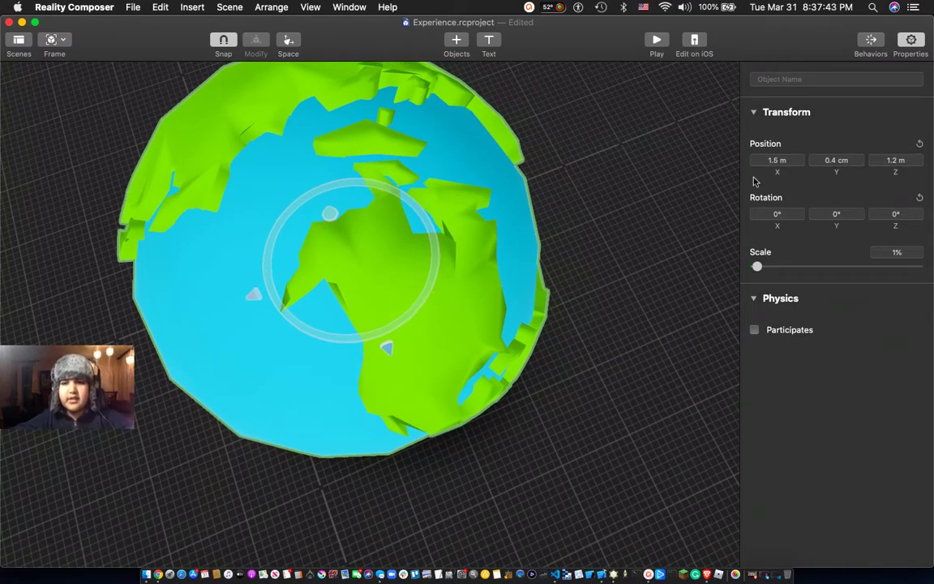
Set the Earth's X, Y and Z position values all to 0.
{"action": "left_click", "coordinate": [779, 161]}
{"action": "type", "text": "0"}
{"action": "key", "text": "Return"}
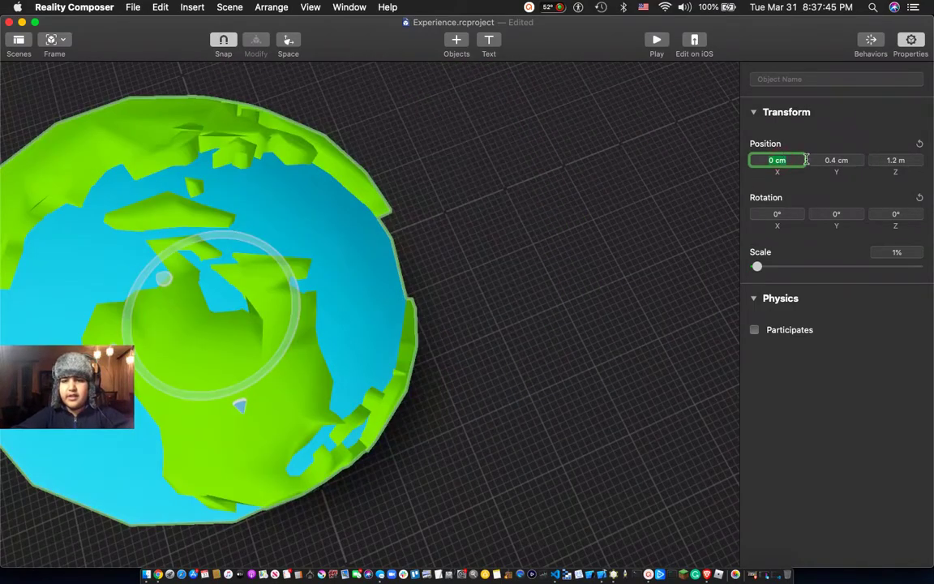
{"action": "left_click", "coordinate": [847, 160]}
{"action": "type", "text": "0"}
{"action": "key", "text": "Return"}
{"action": "left_click", "coordinate": [902, 160]}
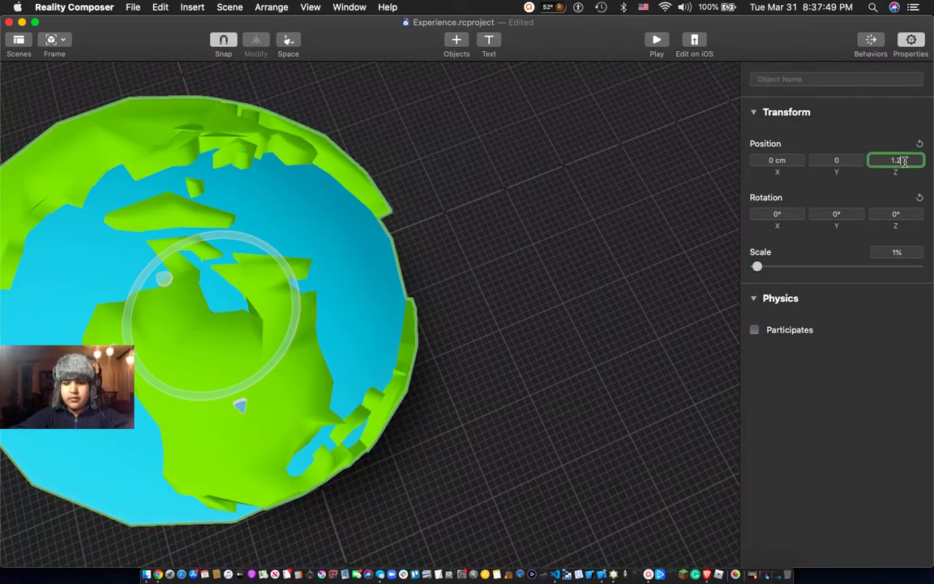
{"action": "type", "text": "0"}
{"action": "key", "text": "Return"}
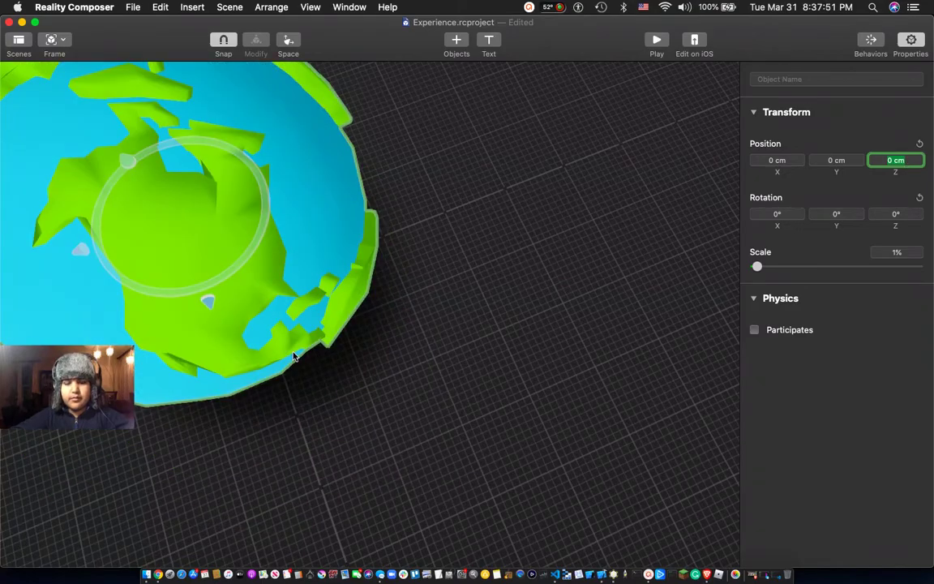
Bring the virus nearer the Earth and raise it off the ground, to about X 4.24 m, Y 2.13 m, Z 4.01 m.
{"action": "scroll", "coordinate": [293, 355], "scroll_direction": "down", "scroll_amount": 5}
{"action": "left_click_drag", "start_coordinate": [358, 361], "coordinate": [307, 285]}
{"action": "scroll", "coordinate": [306, 286], "scroll_direction": "up", "scroll_amount": 10}
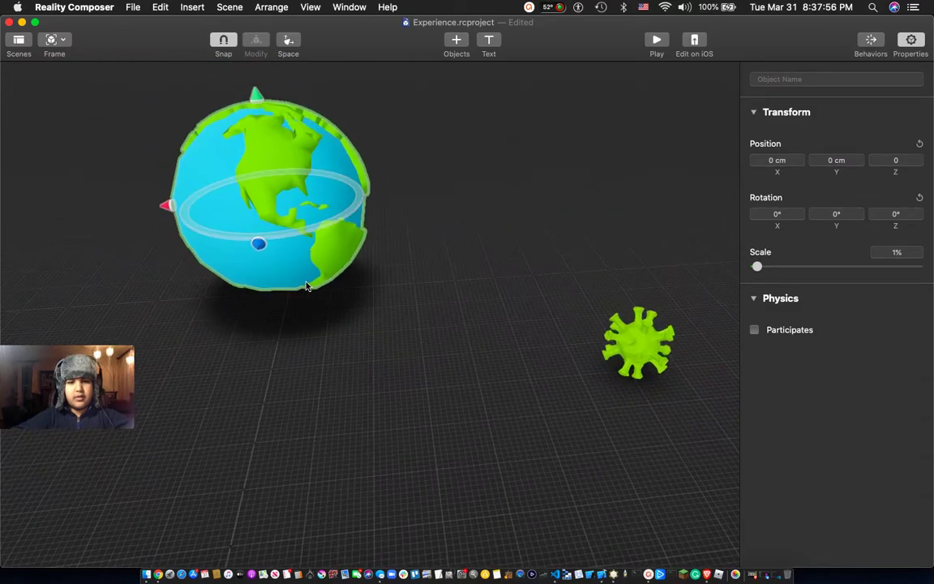
{"action": "scroll", "coordinate": [306, 286], "scroll_direction": "left", "scroll_amount": 5}
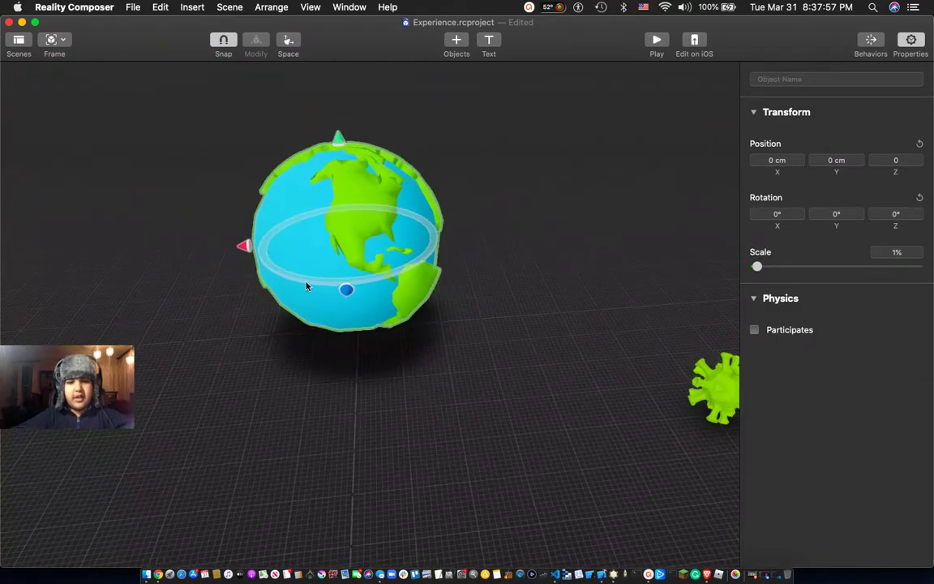
{"action": "left_click_drag", "start_coordinate": [679, 354], "coordinate": [519, 217]}
{"action": "left_click_drag", "start_coordinate": [454, 456], "coordinate": [475, 479]}
{"action": "left_click_drag", "start_coordinate": [429, 329], "coordinate": [421, 308]}
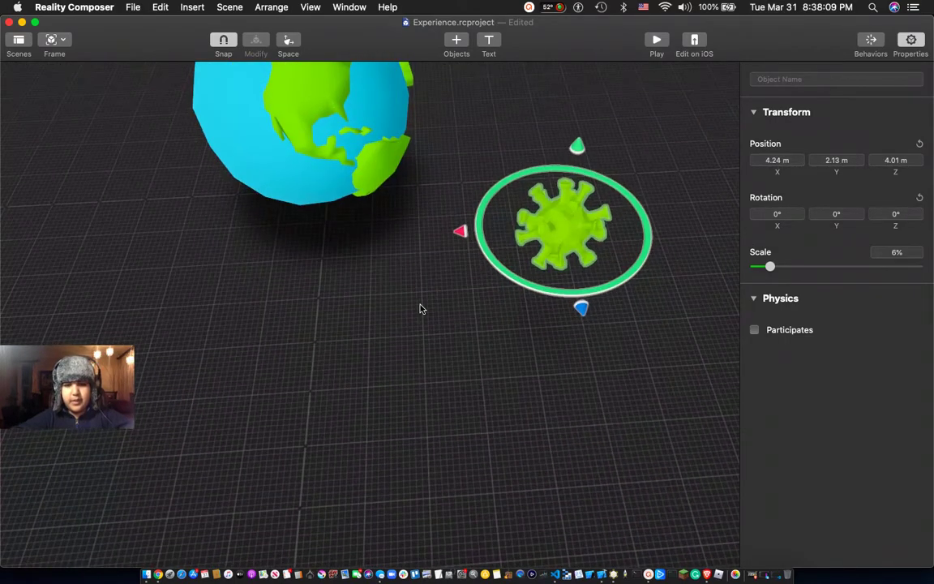
Copy the virus and paste two duplicates of it into the scene.
{"action": "scroll", "coordinate": [421, 308], "scroll_direction": "down", "scroll_amount": 10}
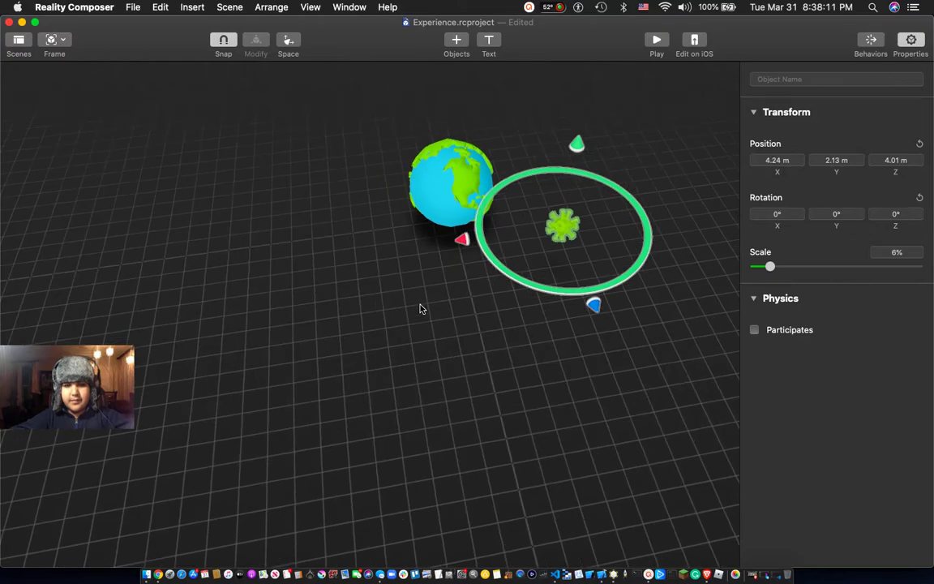
{"action": "scroll", "coordinate": [421, 308], "scroll_direction": "up", "scroll_amount": 10}
{"action": "left_click_drag", "start_coordinate": [428, 379], "coordinate": [519, 302]}
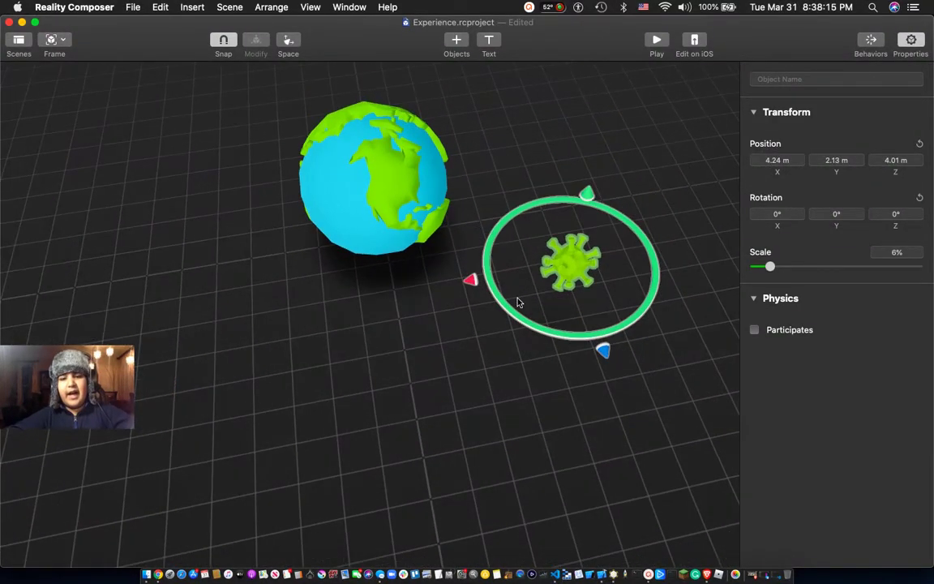
{"action": "key", "text": "super+c"}
{"action": "key", "text": "super+v"}
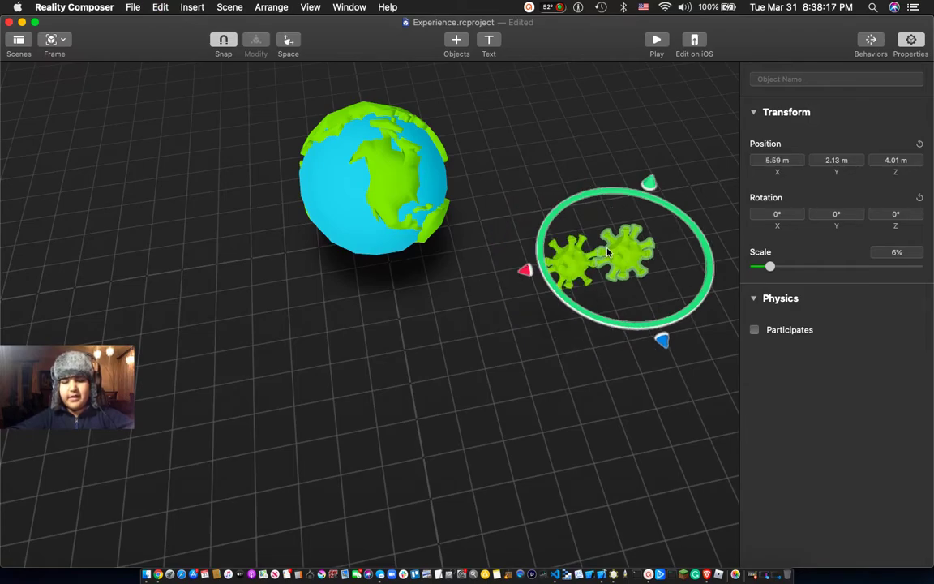
{"action": "key", "text": "super+v"}
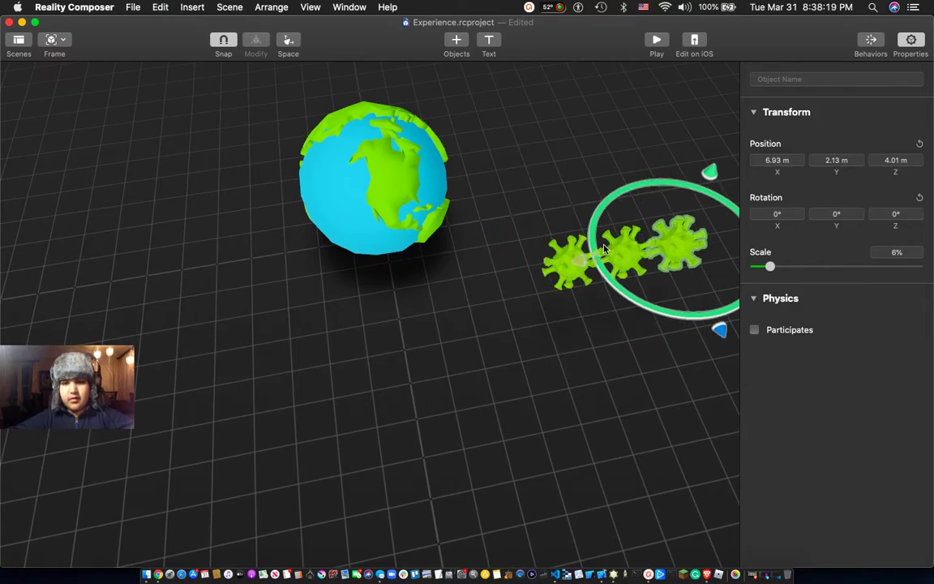
Spread the three viruses around the Earth: one behind it at about X 3.51 m, one close beside it, one opposite at about X -430 cm.
{"action": "left_click_drag", "start_coordinate": [673, 257], "coordinate": [458, 94]}
{"action": "left_click_drag", "start_coordinate": [544, 267], "coordinate": [584, 335]}
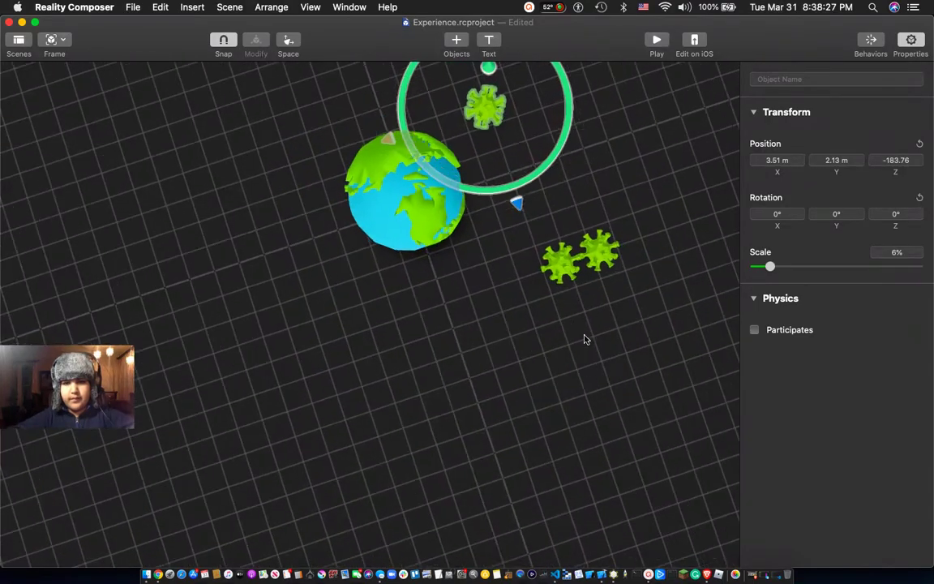
{"action": "left_click", "coordinate": [558, 261]}
{"action": "left_click_drag", "start_coordinate": [524, 258], "coordinate": [483, 269]}
{"action": "left_click_drag", "start_coordinate": [592, 250], "coordinate": [195, 234]}
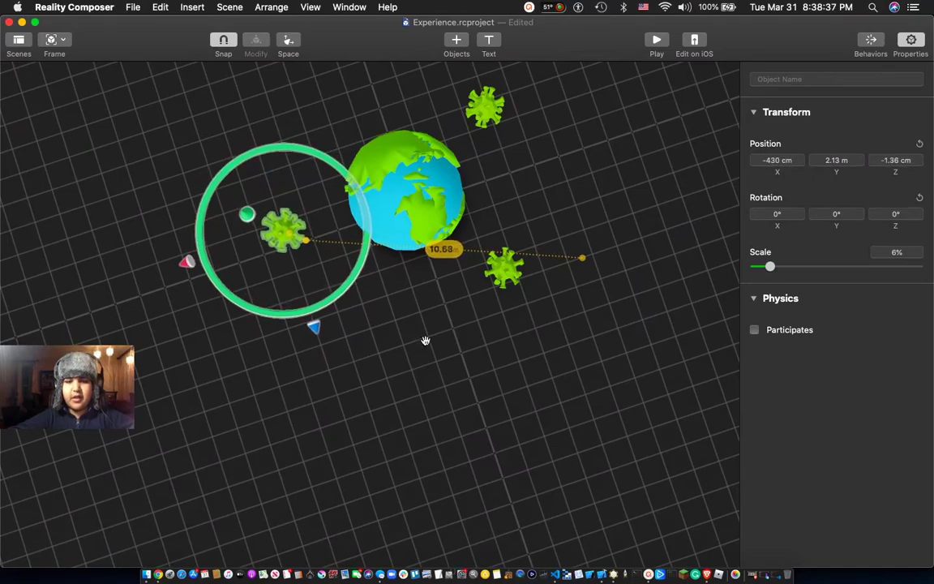
{"action": "left_click_drag", "start_coordinate": [426, 341], "coordinate": [456, 260]}
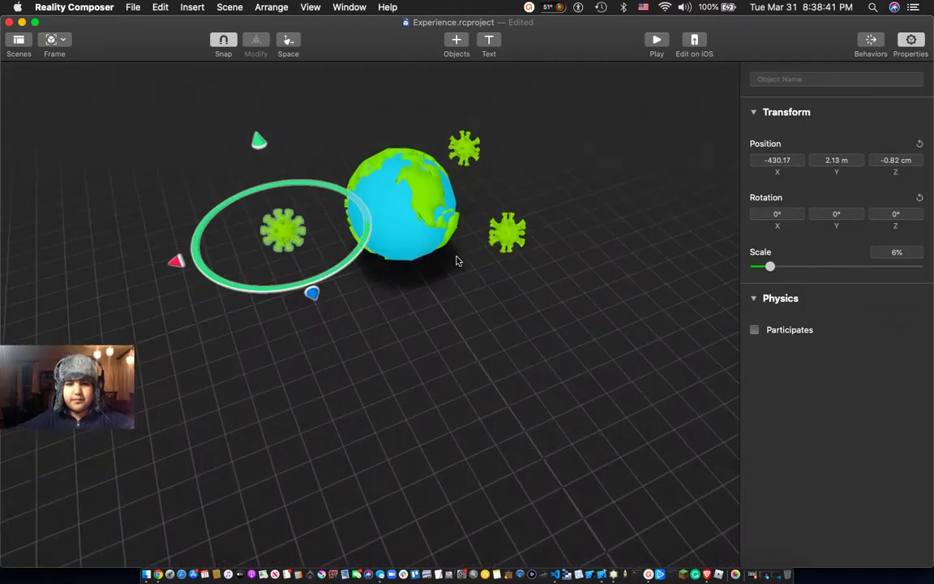
Duplicate the selected virus and place the copy beside the Earth at about X -64 cm, Y 2.13 m, Z -499 cm.
{"action": "key", "text": "super+d"}
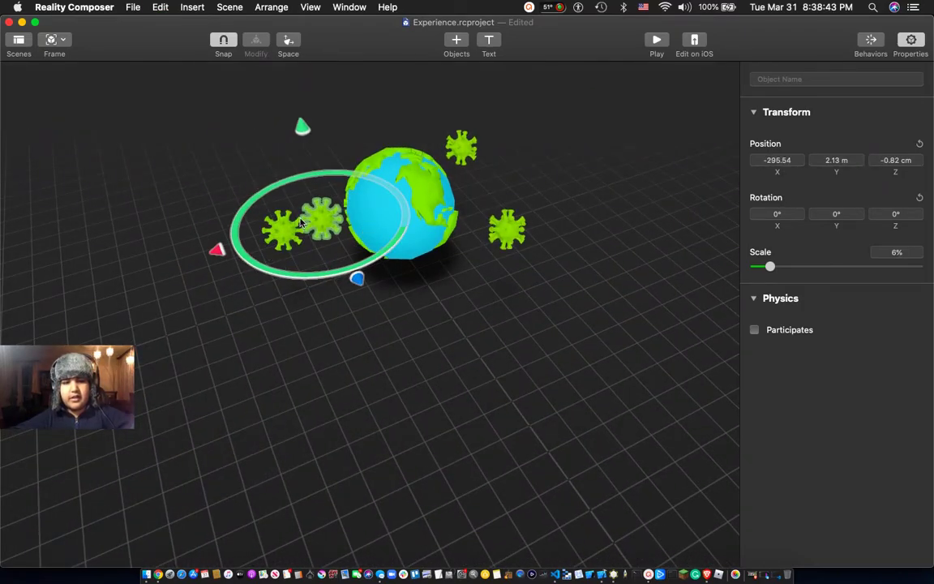
{"action": "left_click_drag", "start_coordinate": [349, 342], "coordinate": [527, 398]}
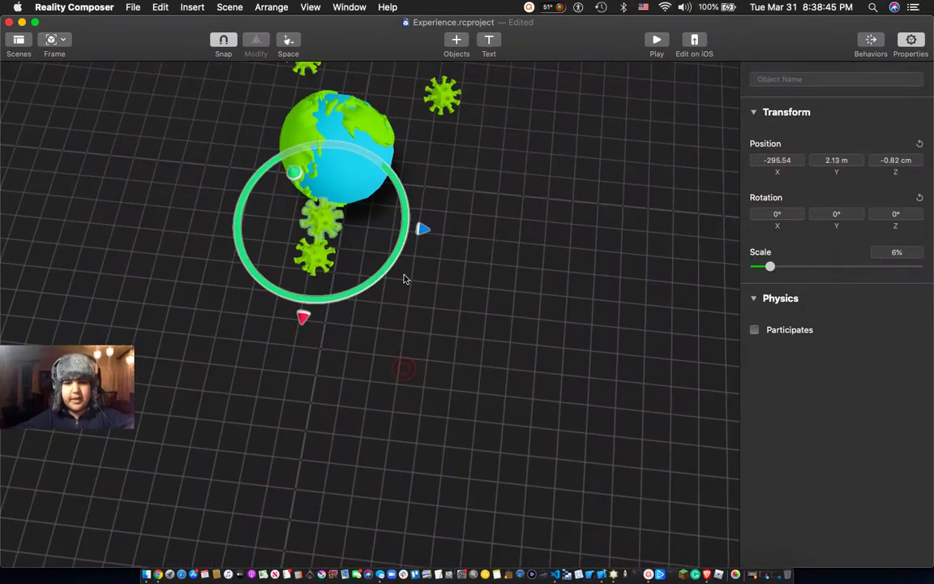
{"action": "left_click_drag", "start_coordinate": [324, 217], "coordinate": [184, 141]}
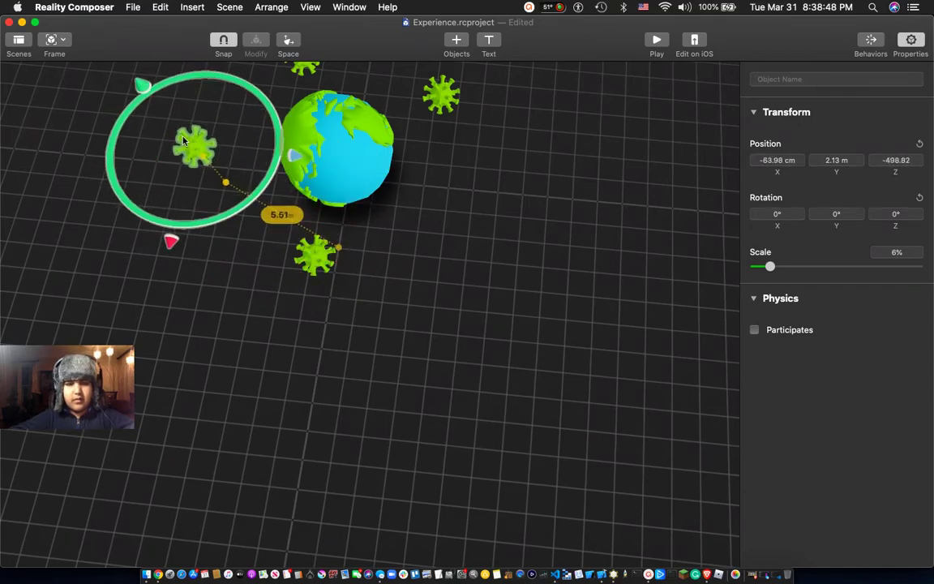
Shift the original of the duplicated virus sideways to about X -422 cm, Z 1.57 m, and deselect it.
{"action": "left_click", "coordinate": [318, 254]}
{"action": "left_click_drag", "start_coordinate": [318, 255], "coordinate": [394, 259]}
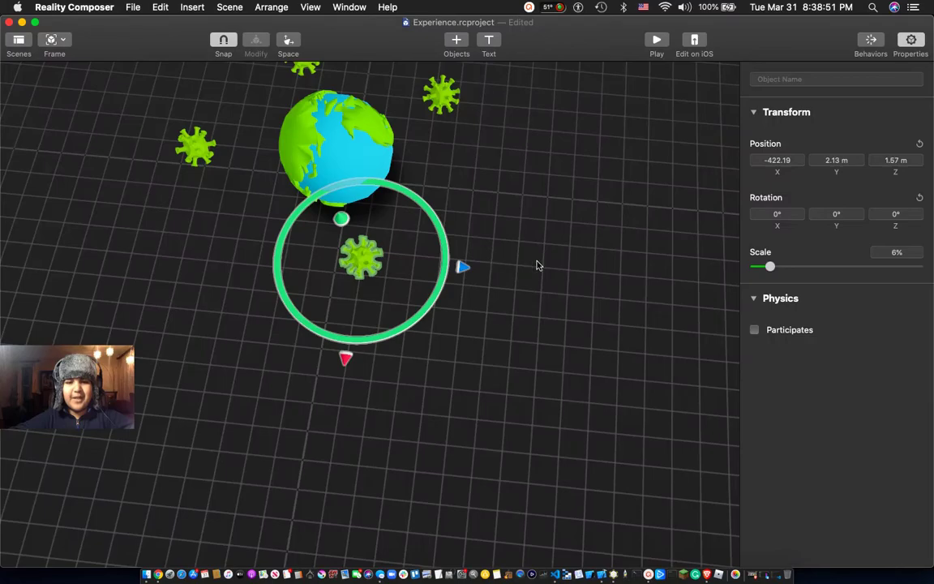
{"action": "left_click_drag", "start_coordinate": [482, 227], "coordinate": [362, 189]}
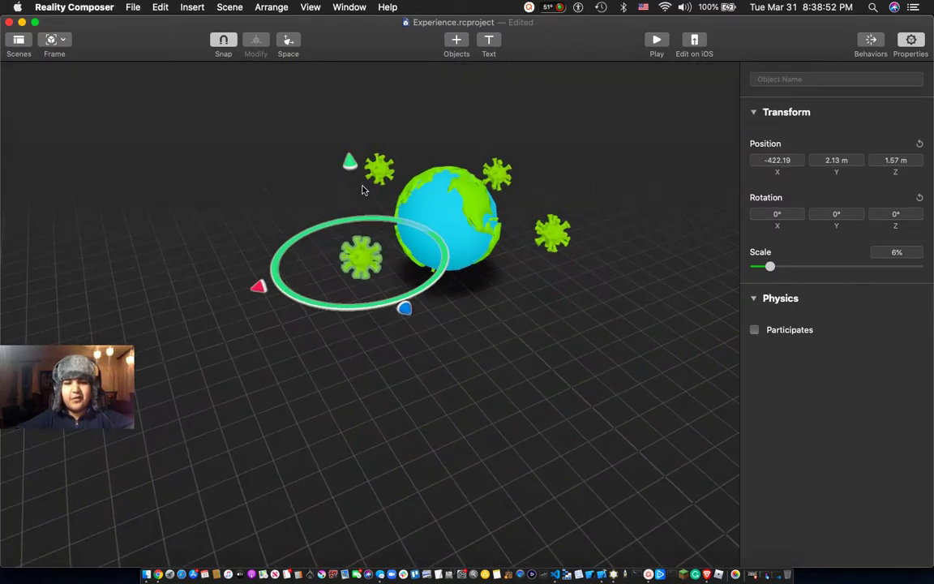
{"action": "left_click", "coordinate": [522, 334]}
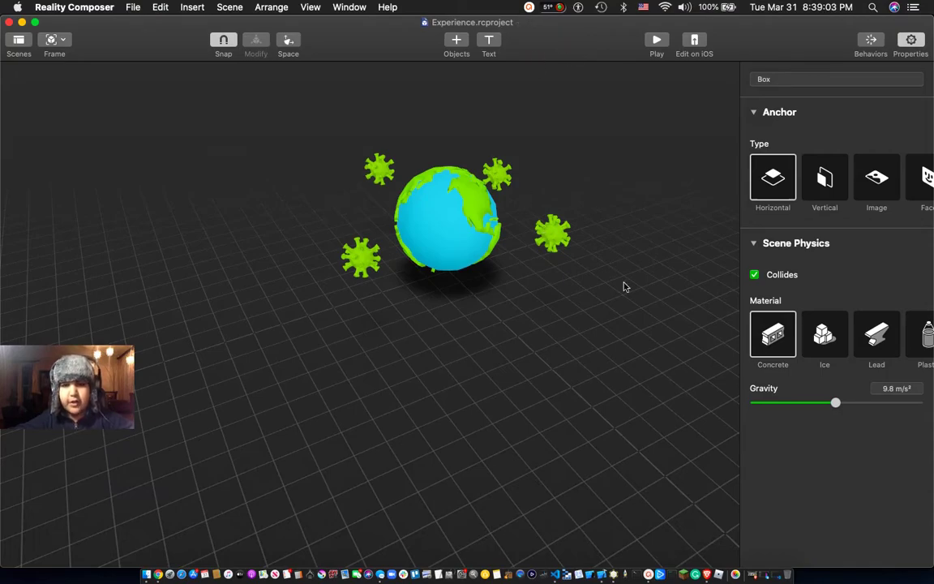
Add a Custom behavior to the scene and give it a Scene Start trigger.
{"action": "left_click", "coordinate": [871, 42]}
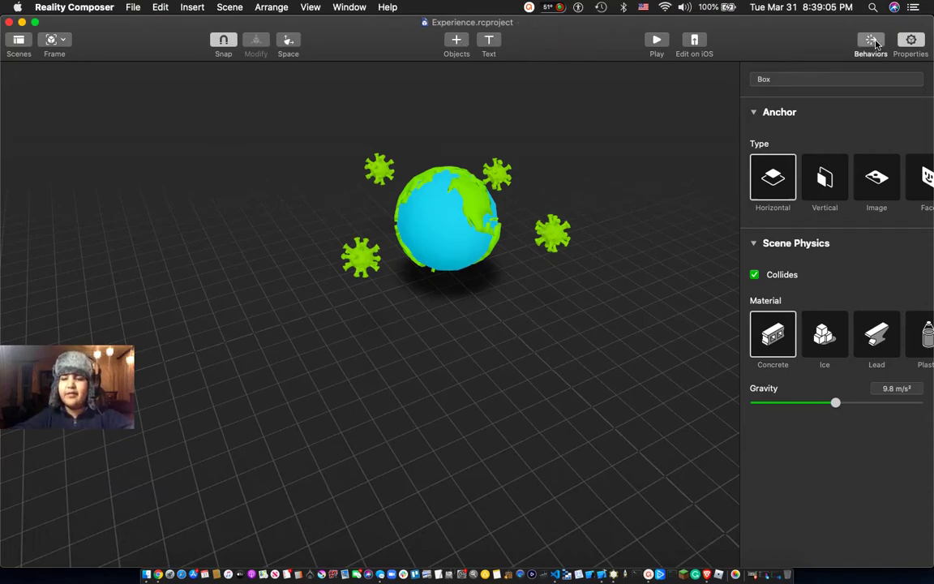
{"action": "left_click", "coordinate": [153, 379]}
{"action": "scroll", "coordinate": [159, 307], "scroll_direction": "down", "scroll_amount": 5}
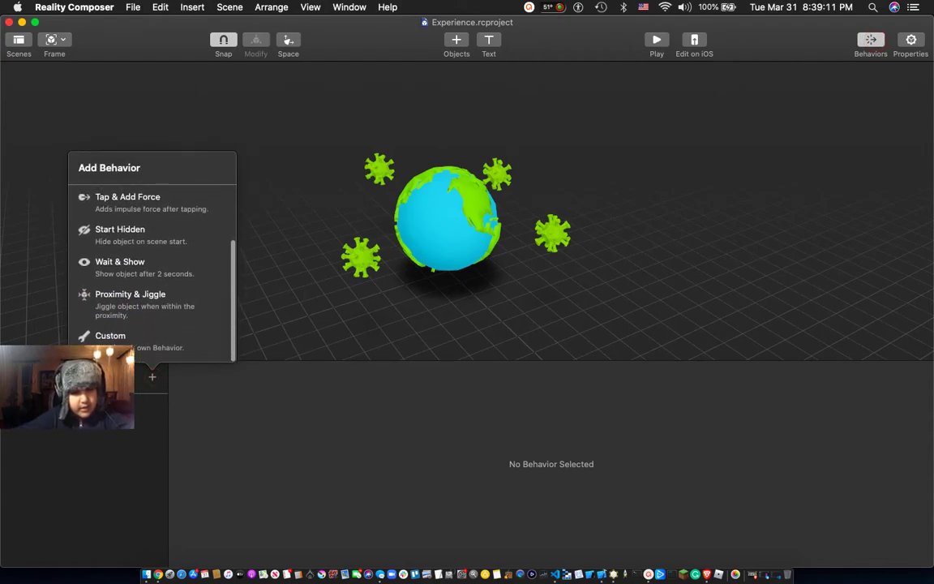
{"action": "left_click", "coordinate": [132, 339]}
{"action": "left_click", "coordinate": [249, 424]}
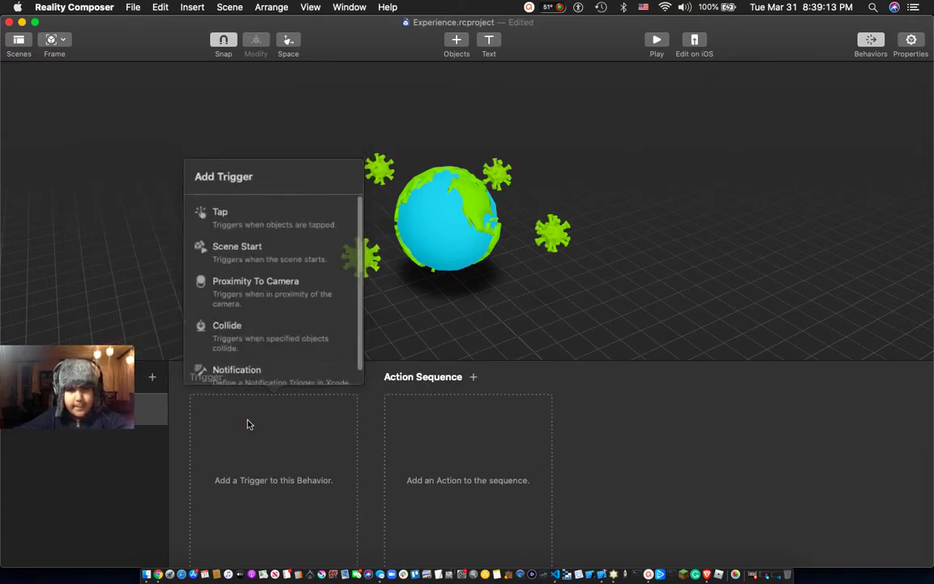
{"action": "left_click", "coordinate": [277, 261]}
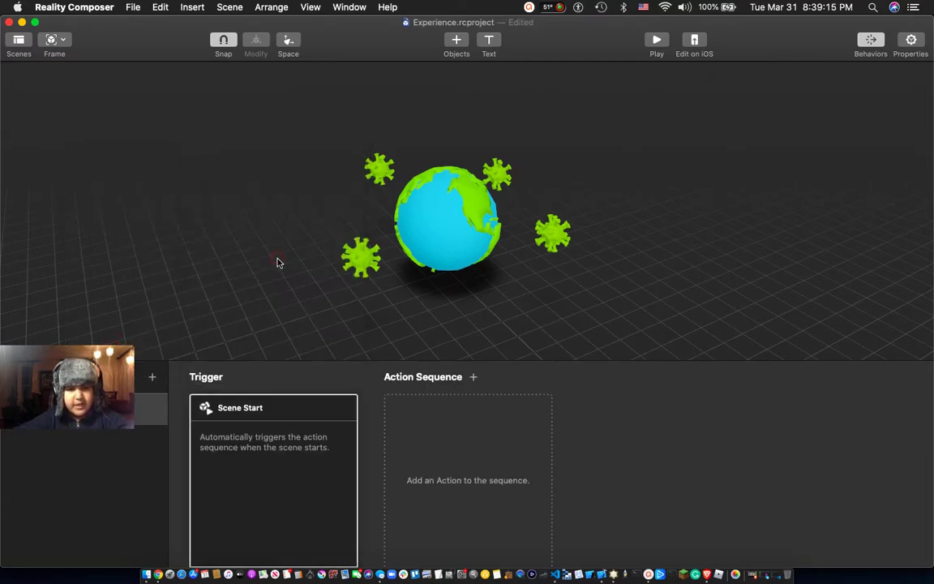
Add an Orbit action to the sequence with the virus at about X -422 cm as its affected object.
{"action": "left_click", "coordinate": [460, 457]}
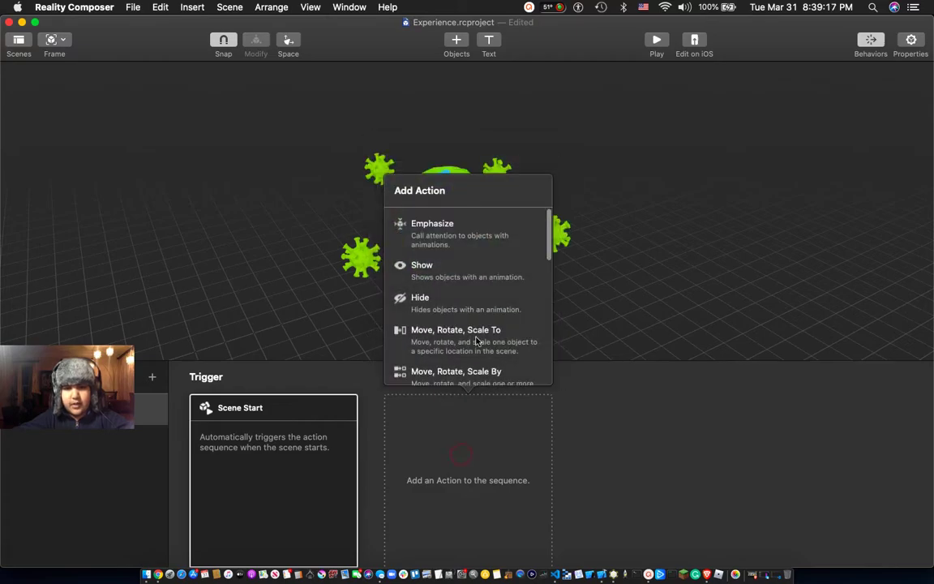
{"action": "scroll", "coordinate": [474, 328], "scroll_direction": "down", "scroll_amount": 5}
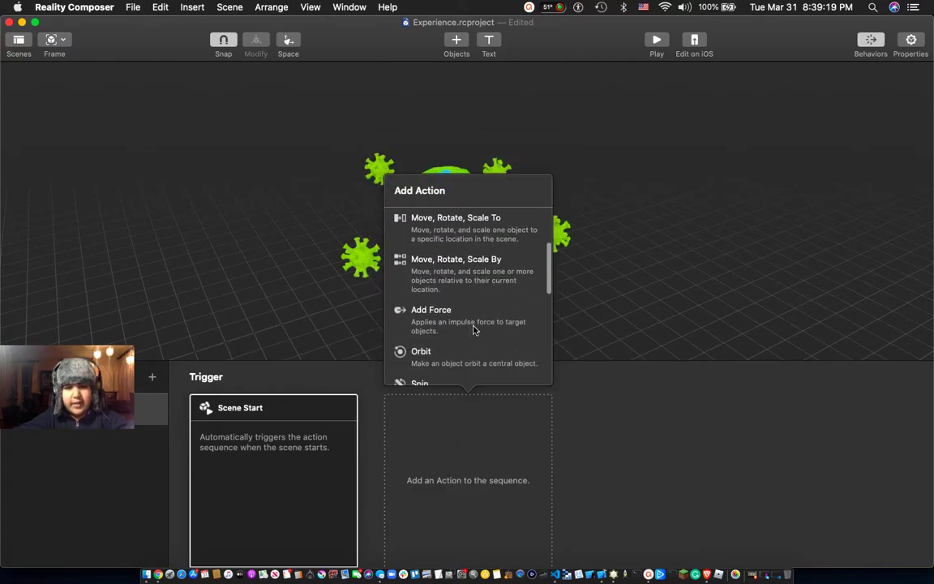
{"action": "scroll", "coordinate": [474, 328], "scroll_direction": "down", "scroll_amount": 1}
{"action": "left_click", "coordinate": [452, 314]}
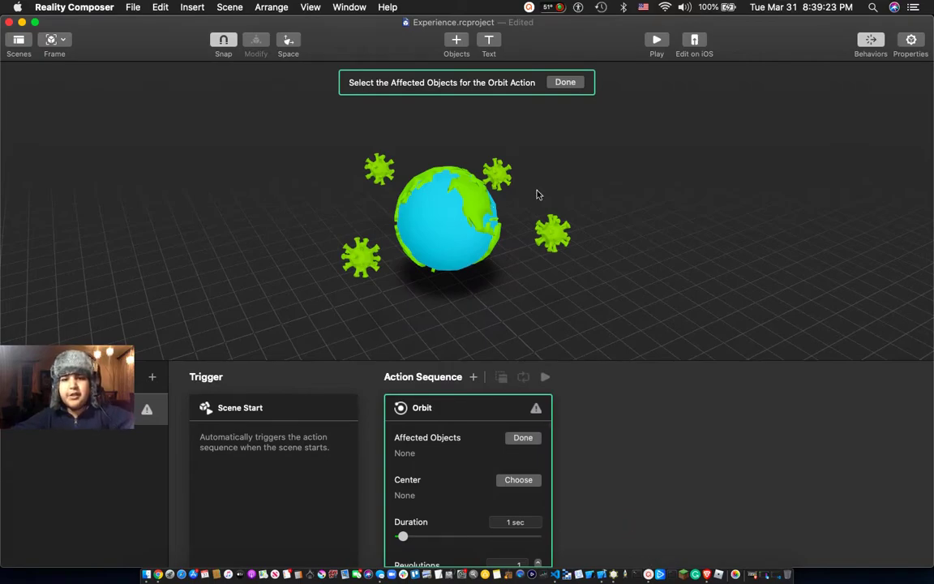
{"action": "left_click", "coordinate": [532, 439]}
{"action": "left_click", "coordinate": [533, 438]}
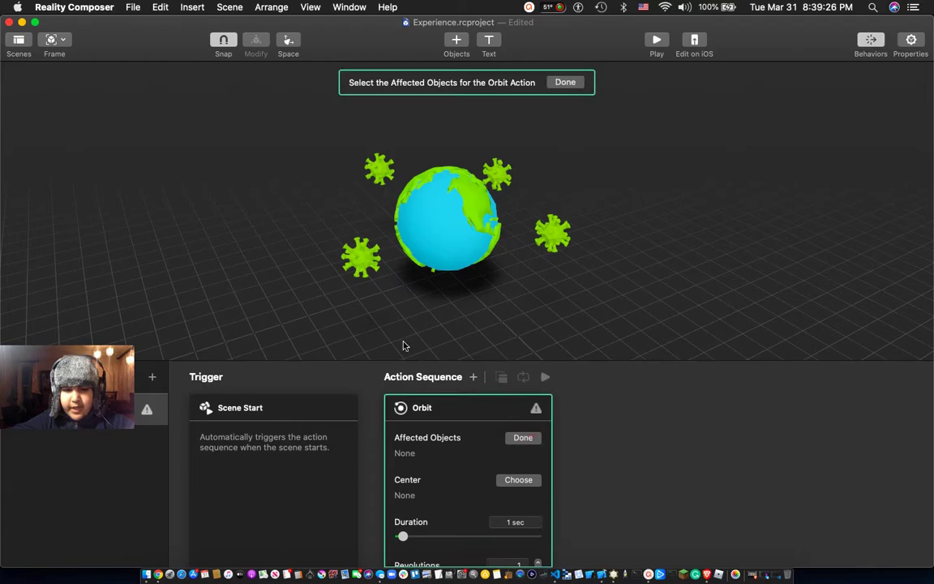
{"action": "left_click", "coordinate": [361, 257]}
{"action": "left_click", "coordinate": [519, 439]}
Assign the Earth as the center object of the Orbit action.
{"action": "left_click", "coordinate": [519, 480]}
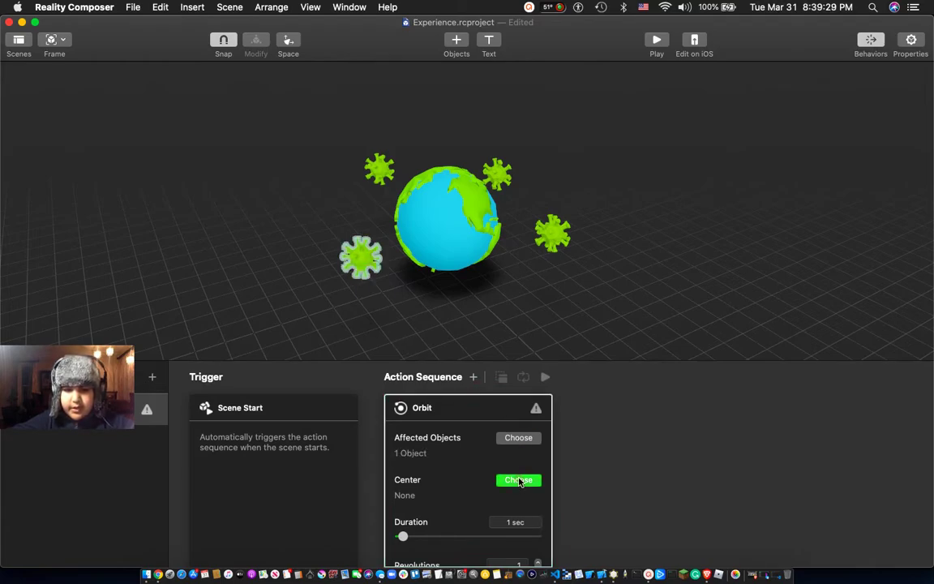
{"action": "left_click", "coordinate": [458, 252]}
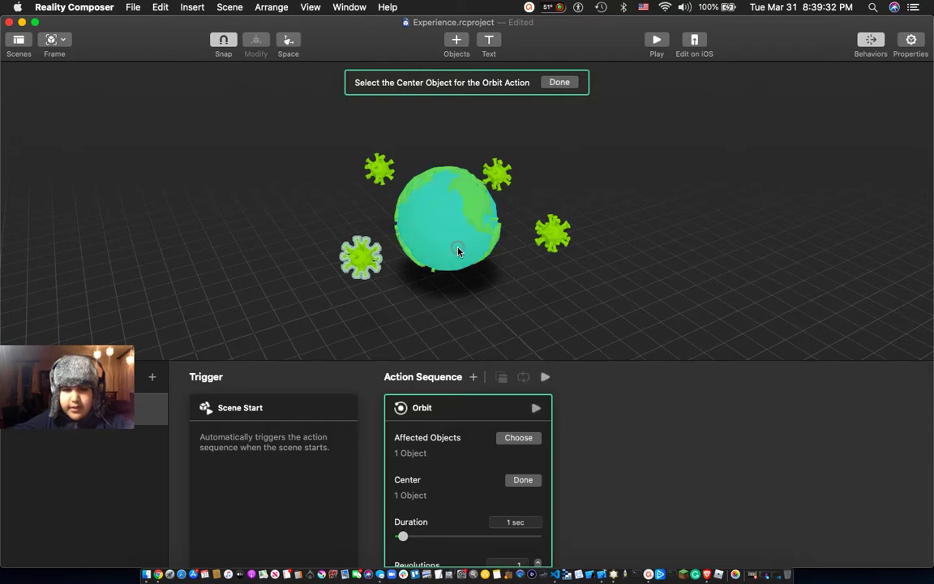
{"action": "left_click", "coordinate": [530, 439]}
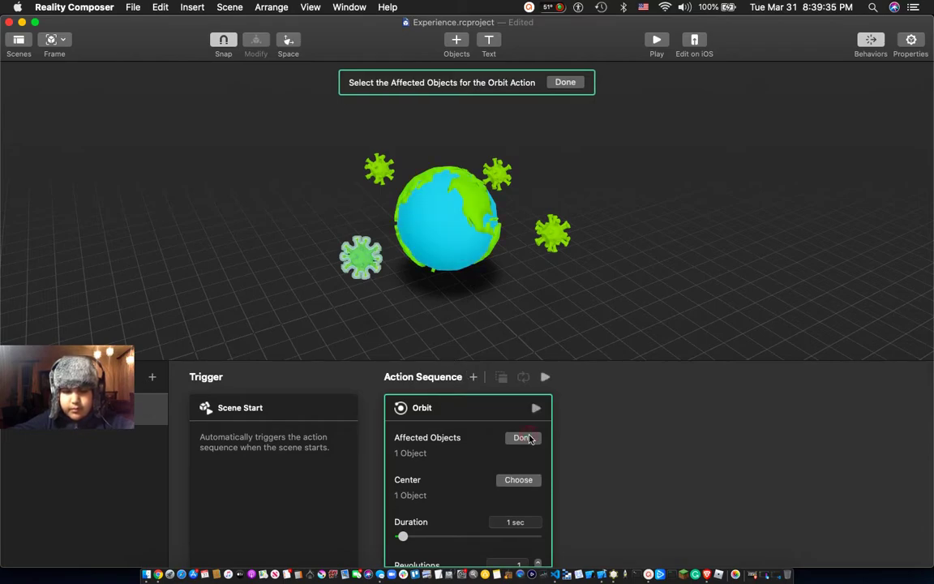
{"action": "left_click", "coordinate": [530, 438]}
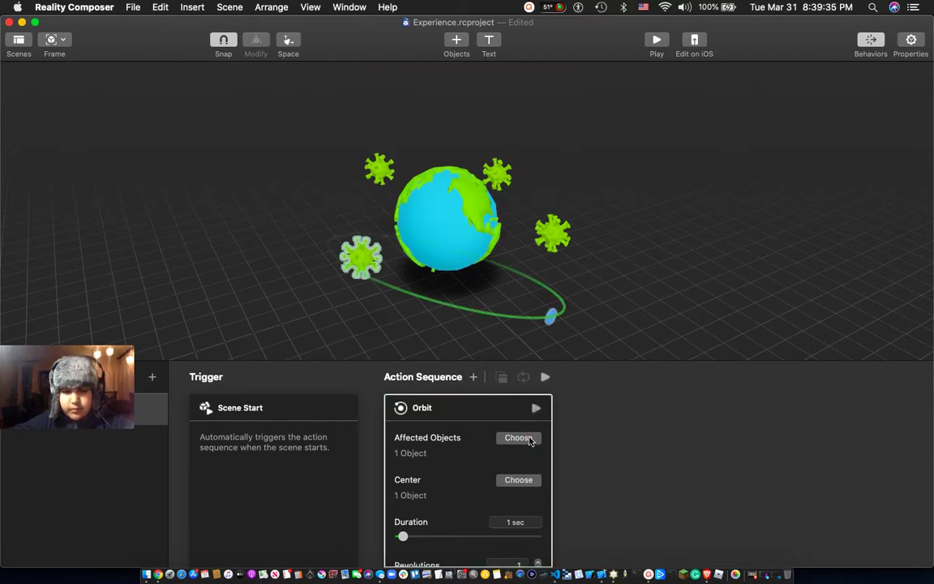
{"action": "left_click", "coordinate": [519, 480]}
{"action": "left_click", "coordinate": [436, 252]}
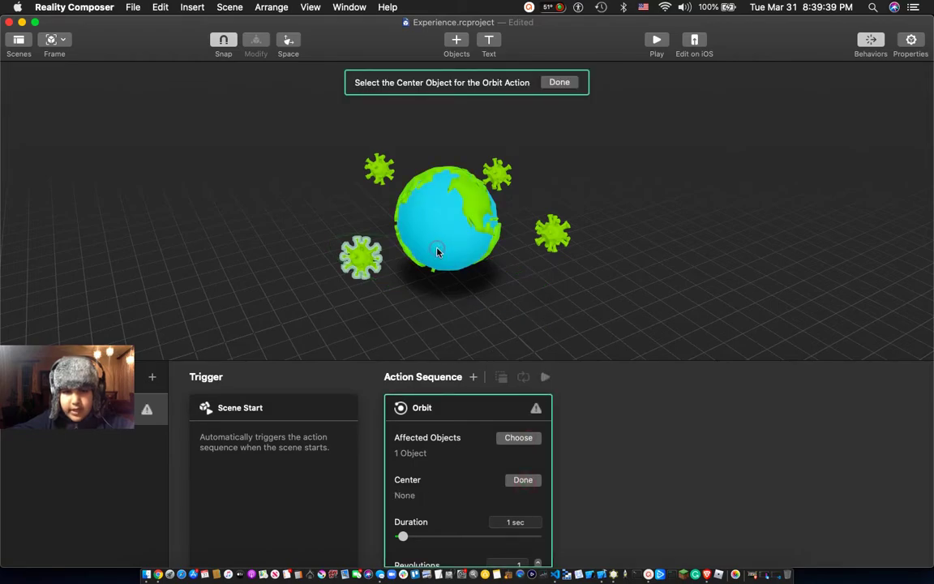
{"action": "left_click", "coordinate": [438, 264]}
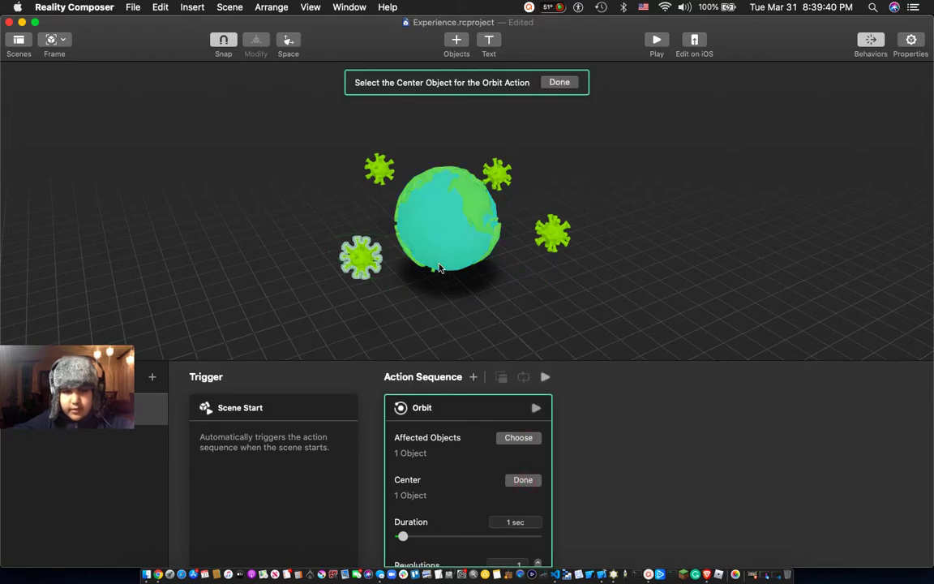
{"action": "left_click", "coordinate": [523, 479]}
Adjust the tilt of the virus's orbit path around the Earth with its handle, and deselect the path.
{"action": "scroll", "coordinate": [443, 485], "scroll_direction": "down", "scroll_amount": 1}
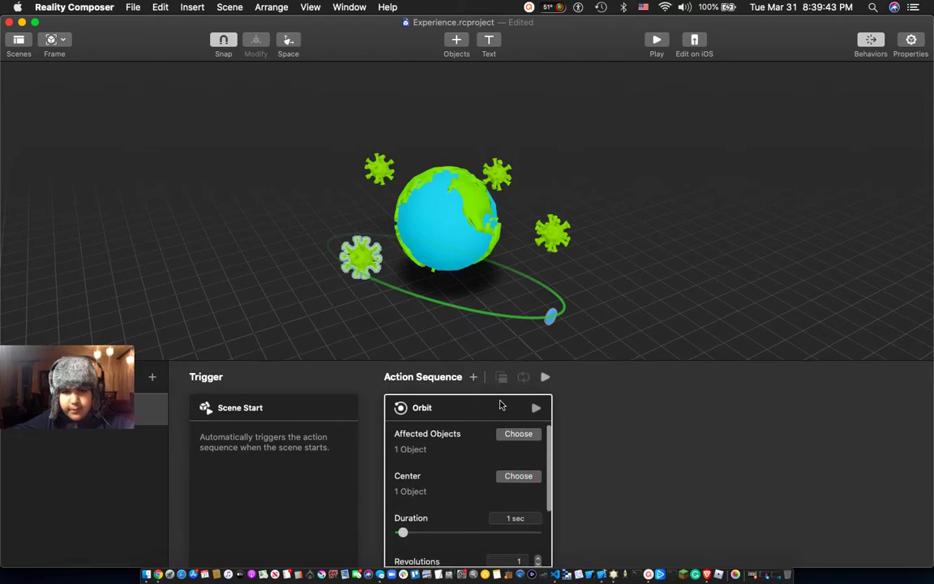
{"action": "left_click_drag", "start_coordinate": [547, 320], "coordinate": [411, 314]}
{"action": "scroll", "coordinate": [411, 314], "scroll_direction": "down", "scroll_amount": 5}
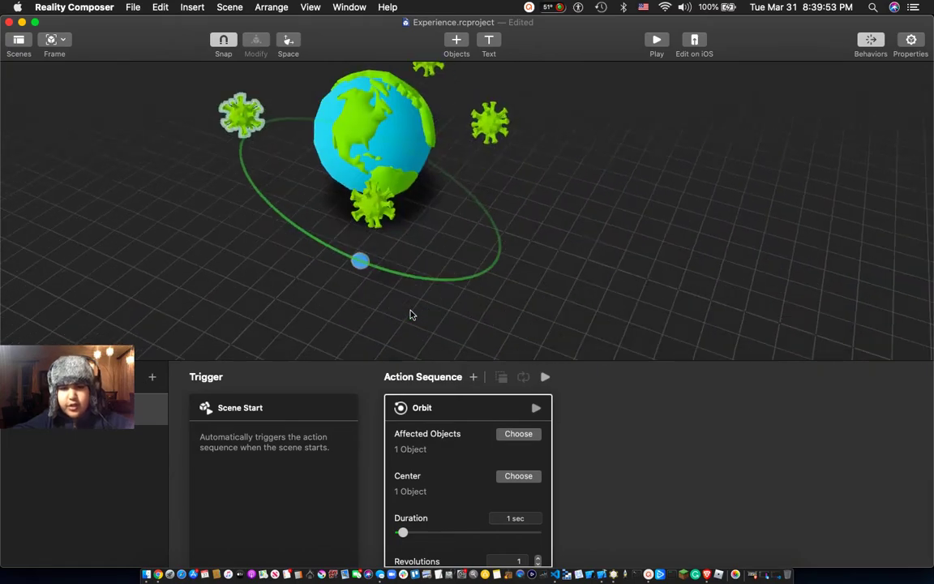
{"action": "left_click_drag", "start_coordinate": [379, 266], "coordinate": [400, 255]}
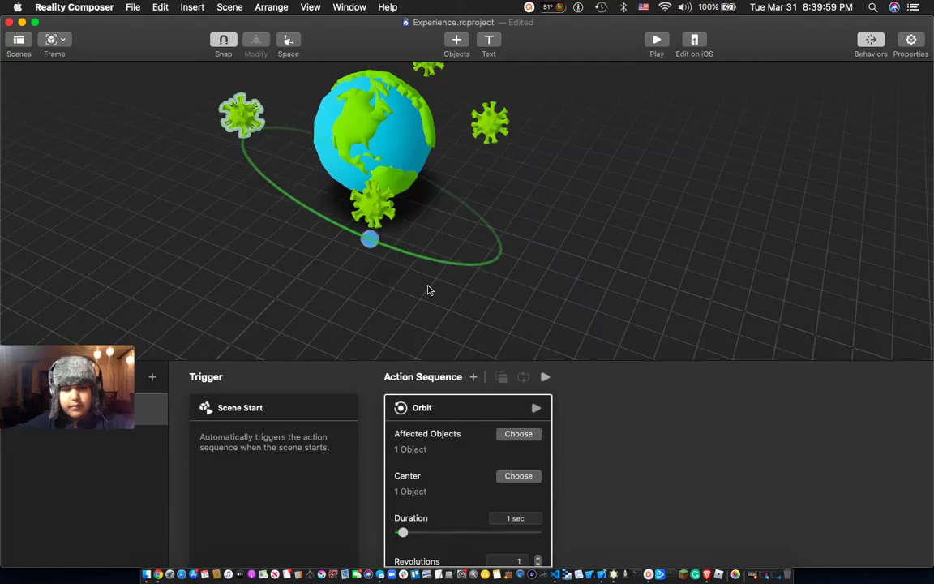
{"action": "left_click", "coordinate": [512, 315]}
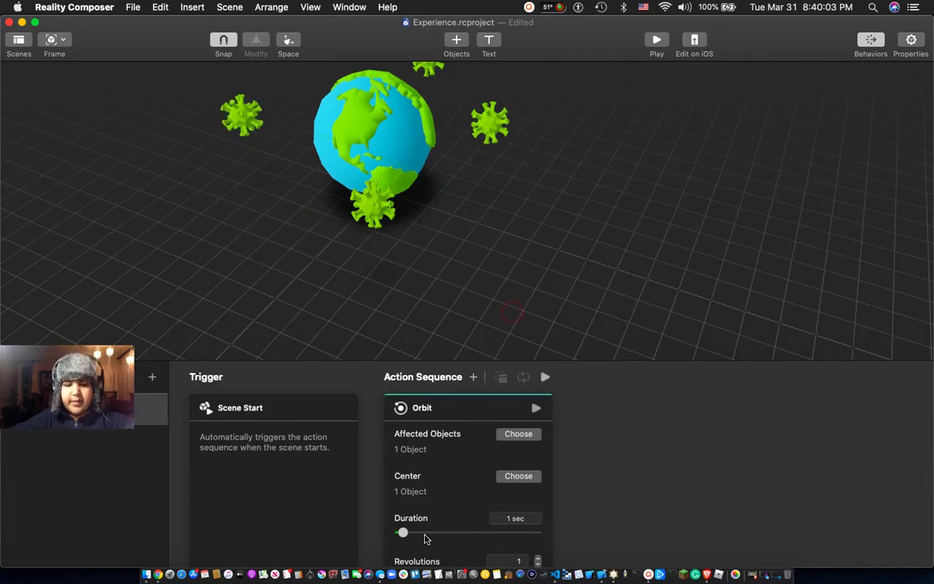
Set the Orbit action's duration to 10 sec.
{"action": "left_click_drag", "start_coordinate": [403, 531], "coordinate": [432, 532]}
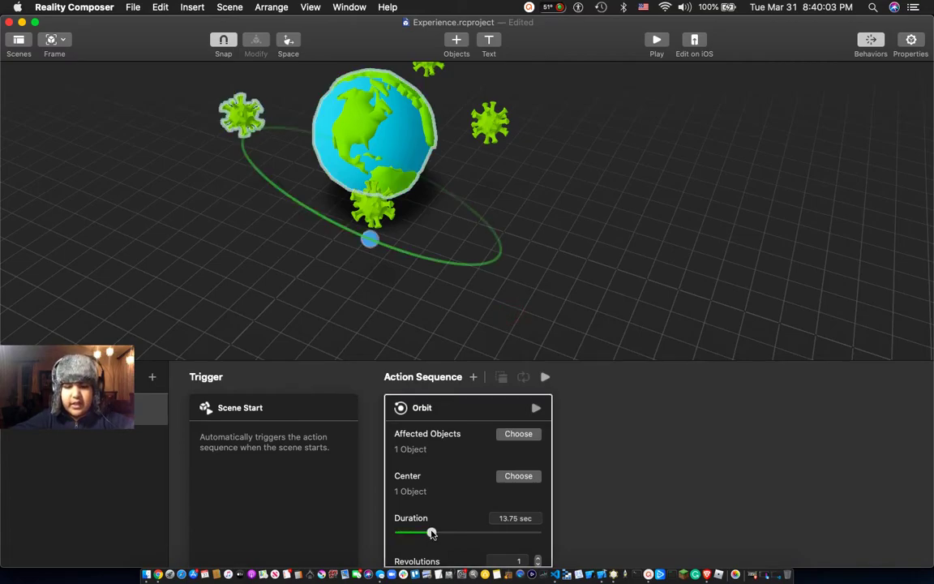
{"action": "left_click", "coordinate": [516, 519]}
{"action": "type", "text": "10"}
{"action": "key", "text": "Return"}
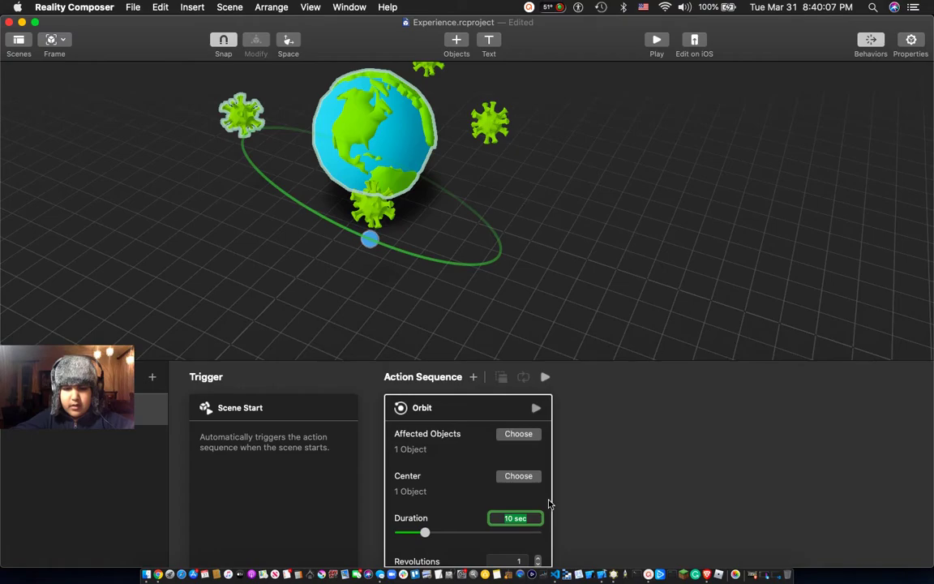
Set the Orbit action to 2 revolutions with a duration of 20 sec.
{"action": "scroll", "coordinate": [489, 520], "scroll_direction": "down", "scroll_amount": 2}
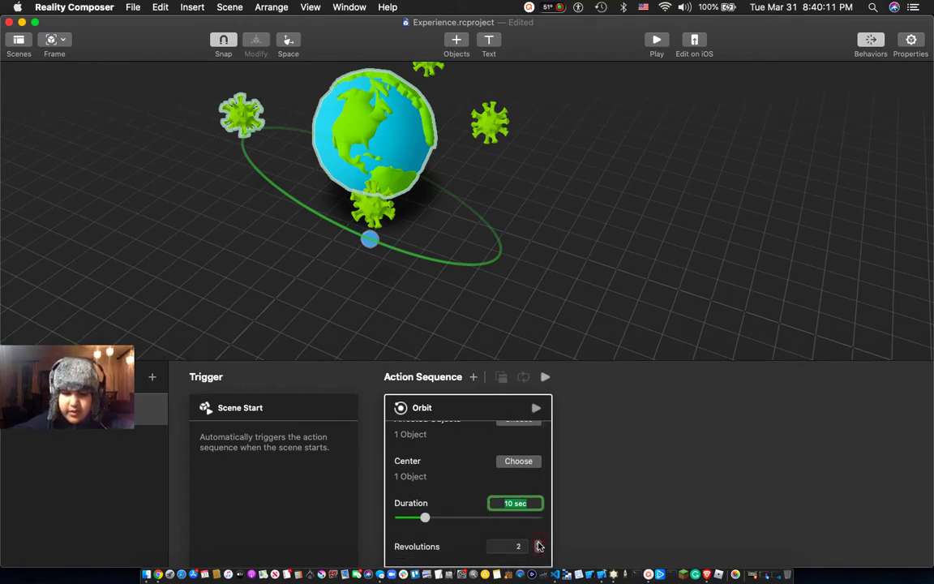
{"action": "type", "text": "20"}
{"action": "key", "text": "Return"}
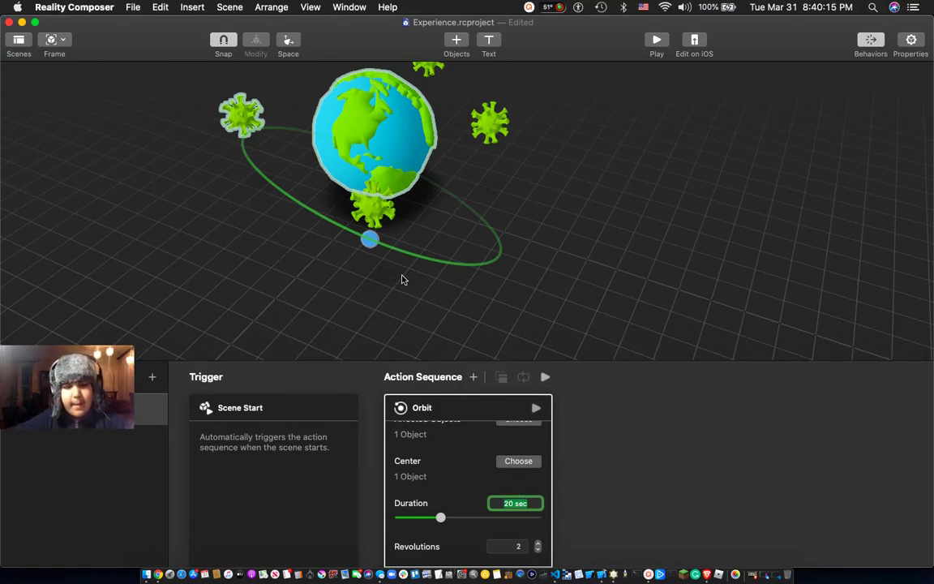
Duplicate the configured Orbit action in the action sequence.
{"action": "left_click", "coordinate": [473, 377]}
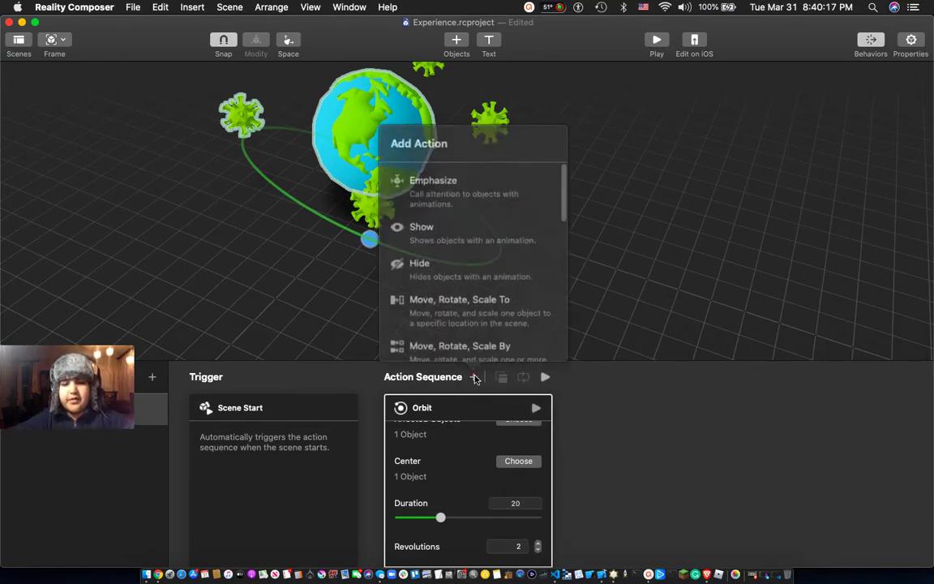
{"action": "scroll", "coordinate": [446, 299], "scroll_direction": "down", "scroll_amount": 3}
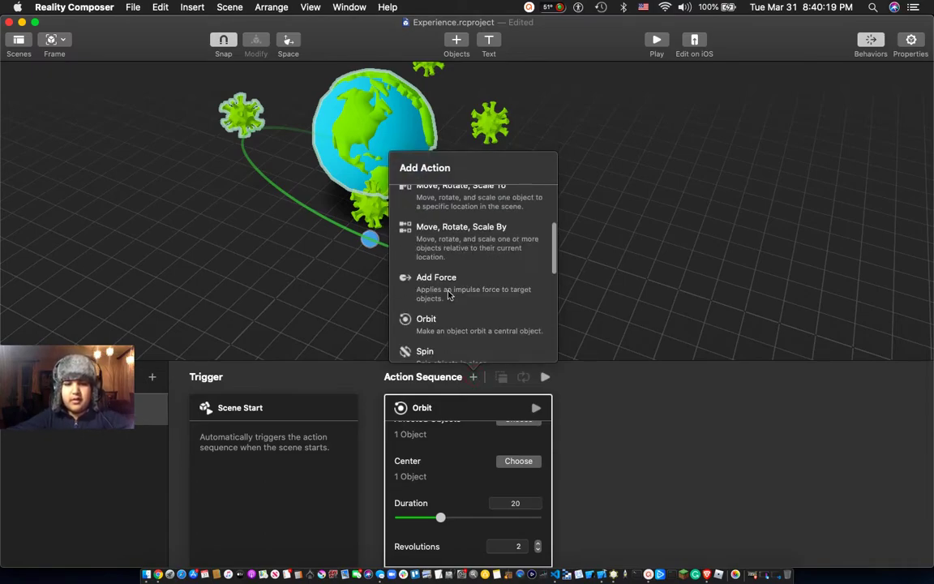
{"action": "left_click", "coordinate": [475, 410]}
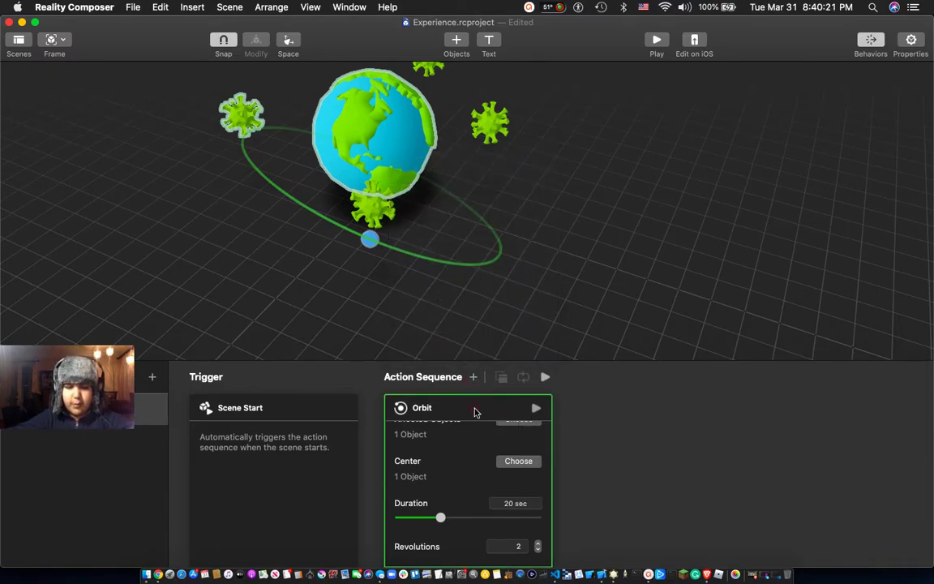
{"action": "right_click", "coordinate": [476, 412]}
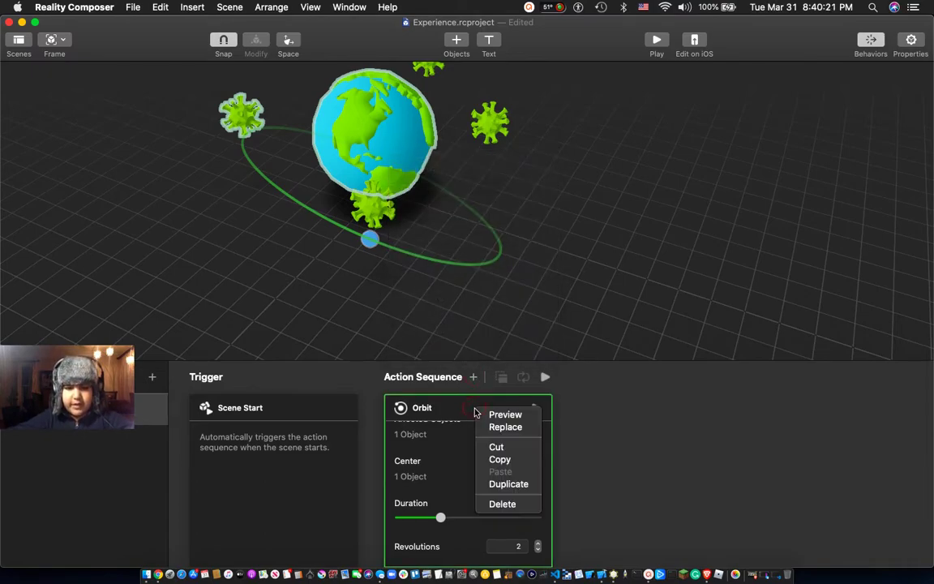
{"action": "left_click", "coordinate": [510, 482]}
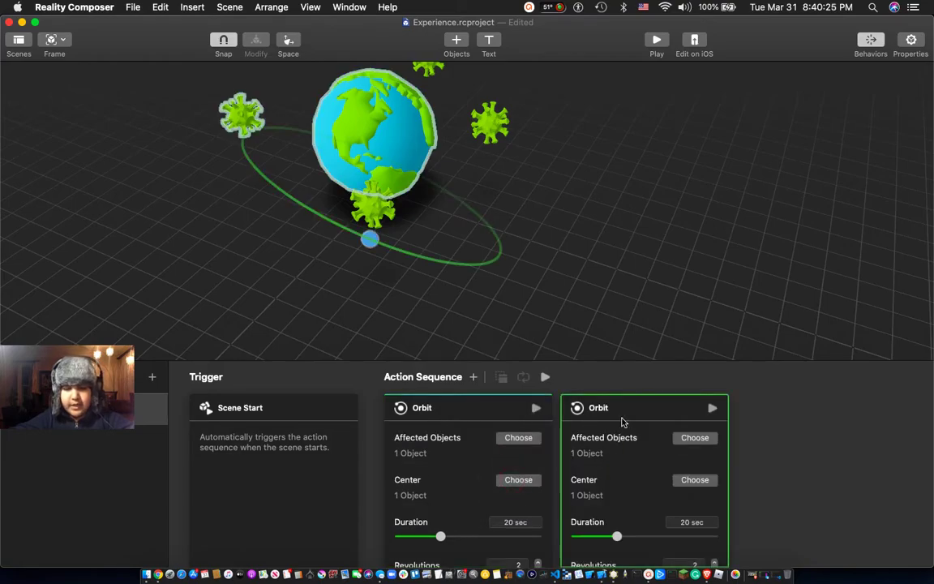
Change the second Orbit action's affected object from the first virus to the virus in front of the Earth.
{"action": "left_click", "coordinate": [695, 439]}
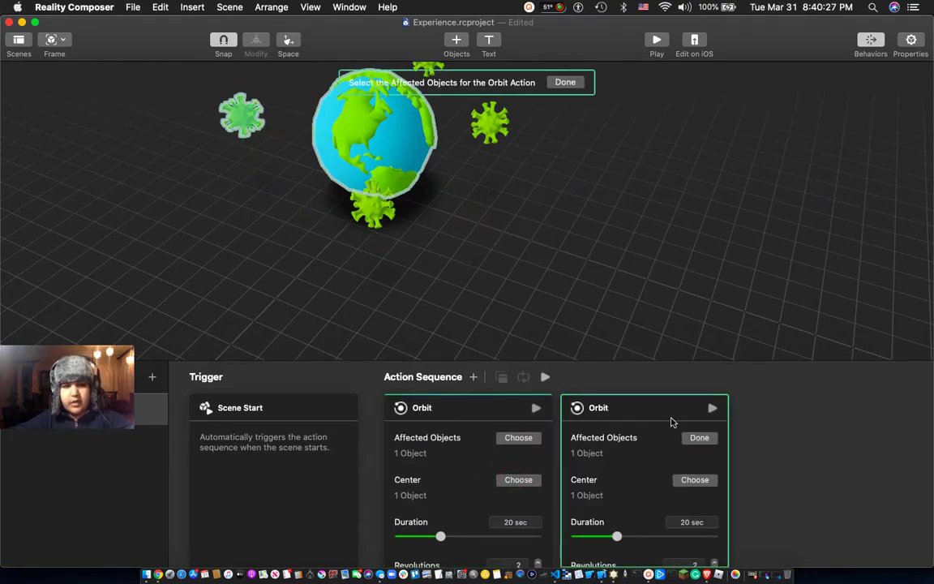
{"action": "left_click", "coordinate": [240, 116]}
{"action": "left_click", "coordinate": [366, 198]}
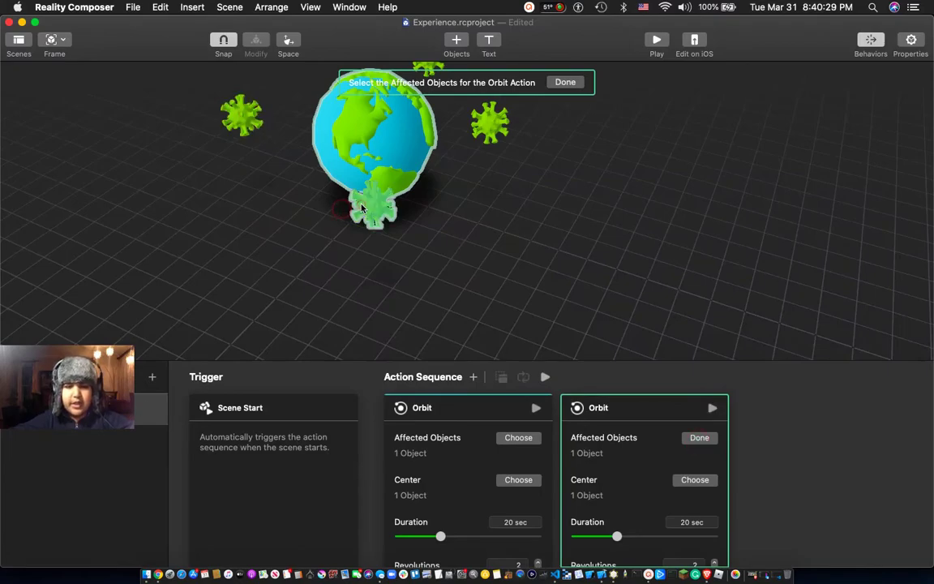
{"action": "left_click", "coordinate": [695, 437]}
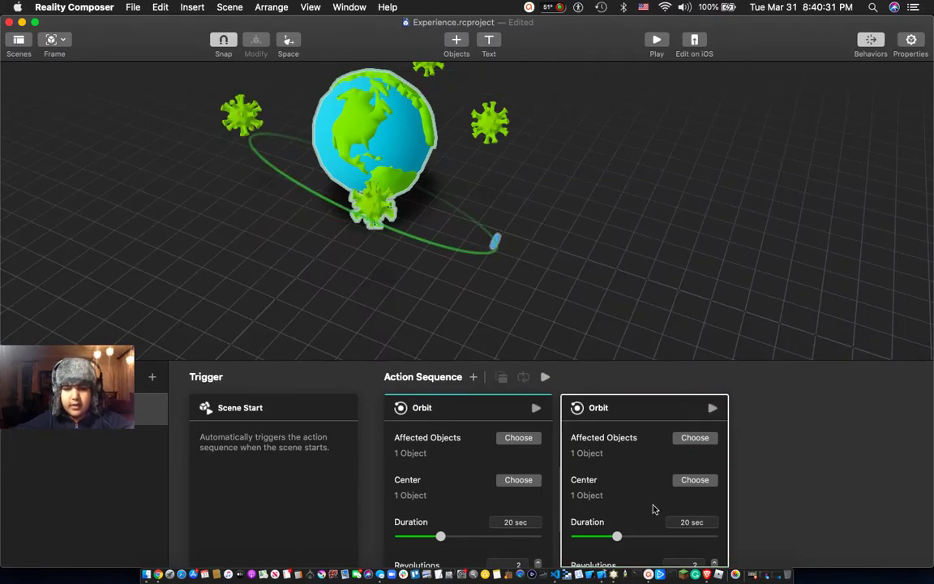
Duplicate the second Orbit action and make the third virus, beside the Earth, the copy's only affected object.
{"action": "scroll", "coordinate": [653, 508], "scroll_direction": "down", "scroll_amount": 1}
{"action": "right_click", "coordinate": [616, 413]}
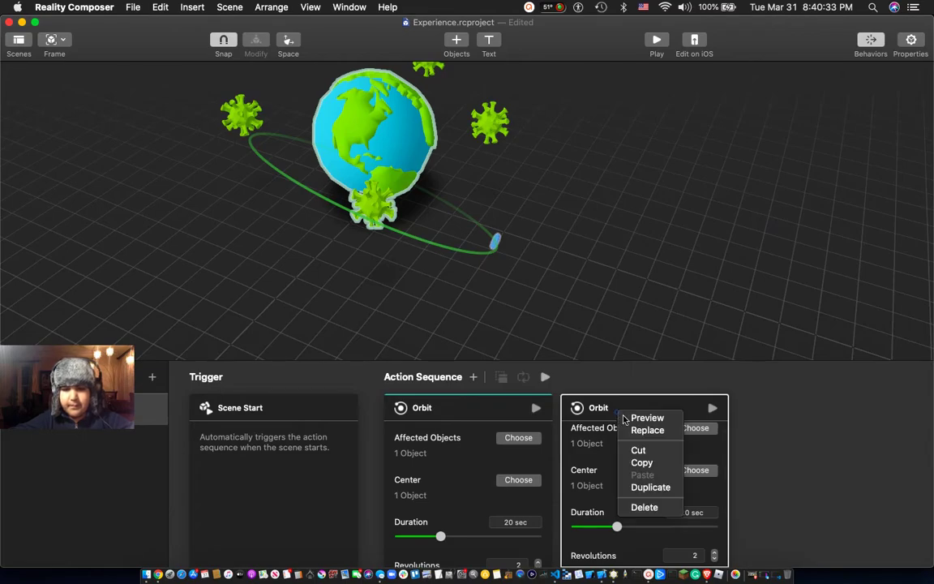
{"action": "left_click", "coordinate": [657, 487]}
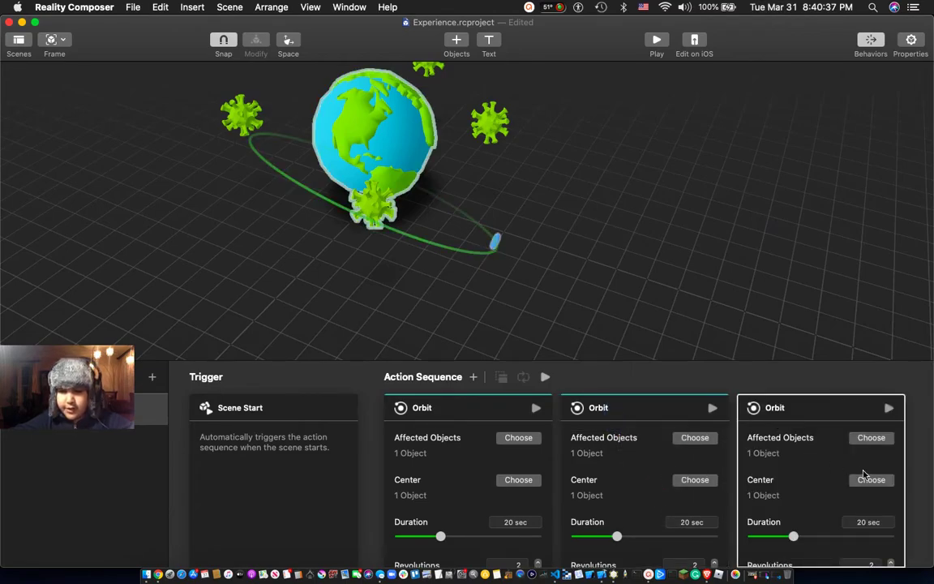
{"action": "left_click", "coordinate": [869, 438]}
{"action": "left_click", "coordinate": [375, 213]}
{"action": "left_click", "coordinate": [489, 121]}
{"action": "left_click_drag", "start_coordinate": [582, 225], "coordinate": [519, 277]}
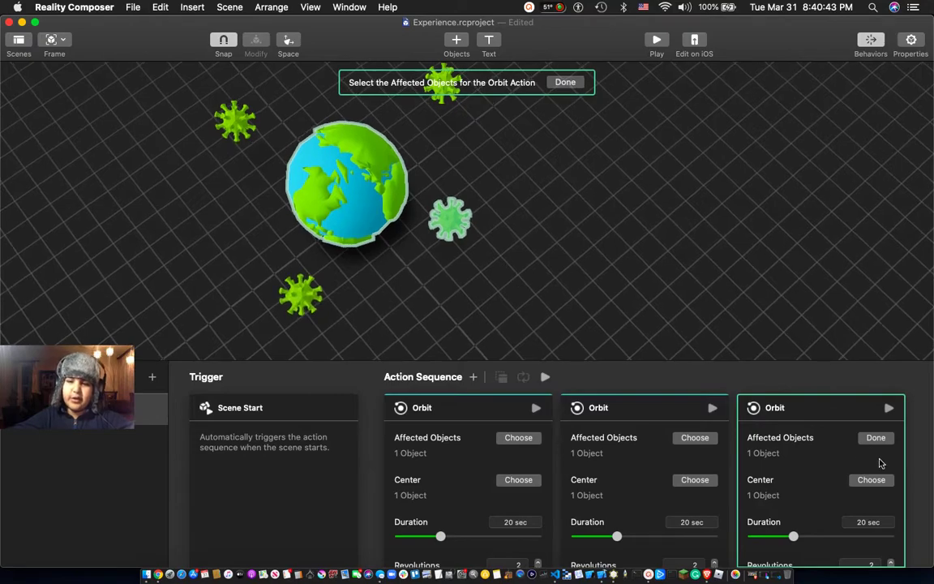
{"action": "left_click", "coordinate": [875, 439]}
Duplicate the third Orbit action and make the remaining fourth virus the copy's only affected object.
{"action": "right_click", "coordinate": [792, 411]}
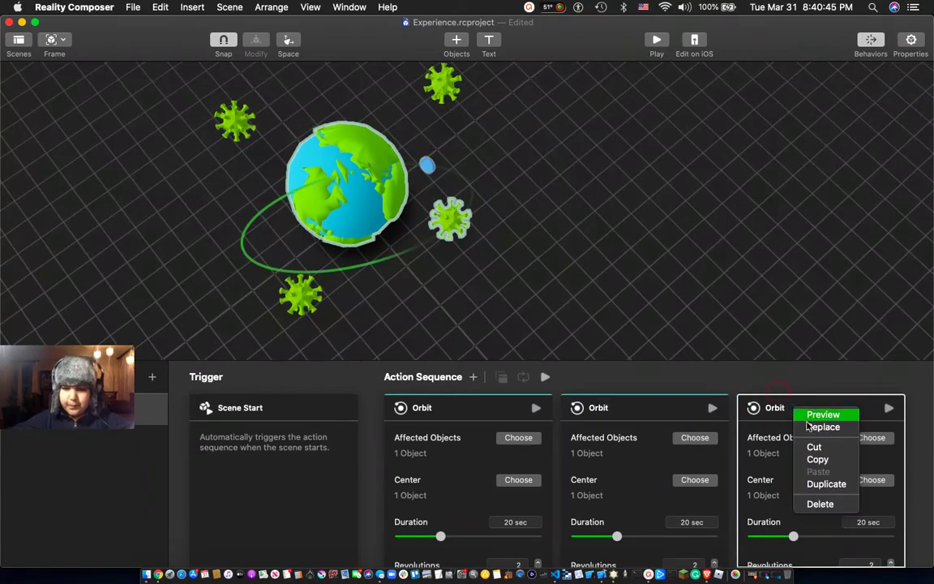
{"action": "left_click", "coordinate": [822, 485]}
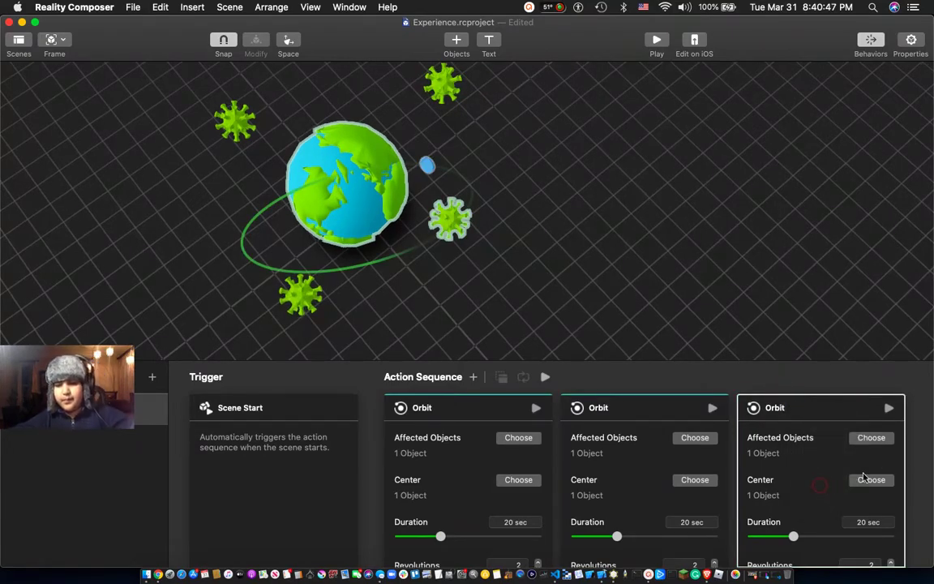
{"action": "left_click", "coordinate": [877, 439]}
{"action": "left_click", "coordinate": [459, 226]}
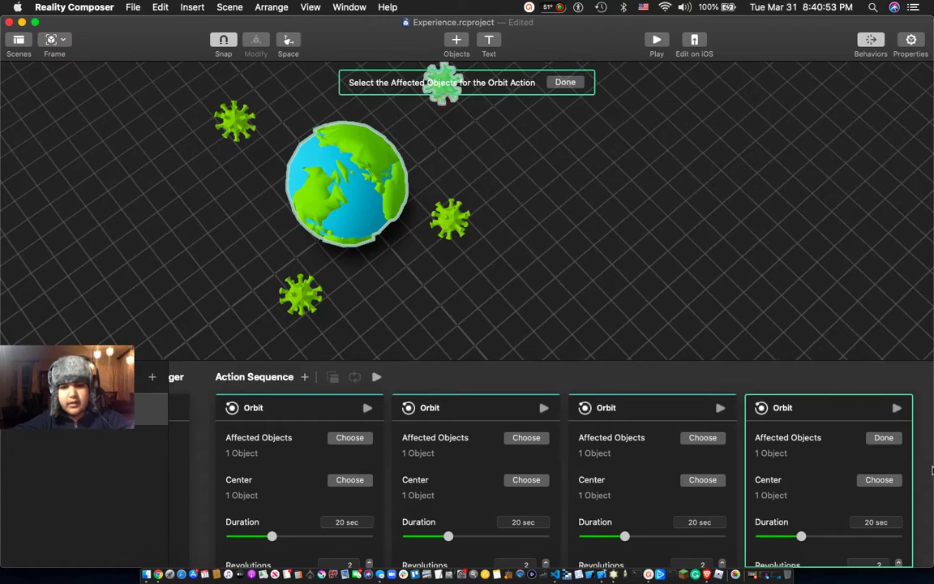
{"action": "left_click", "coordinate": [884, 438]}
{"action": "scroll", "coordinate": [752, 460], "scroll_direction": "left", "scroll_amount": 2}
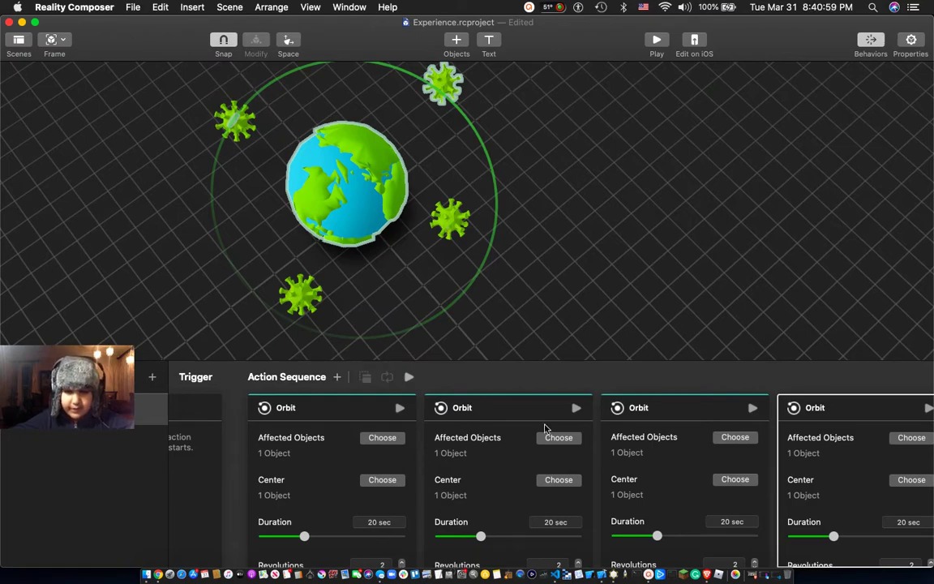
Group the four Orbit actions together in the action sequence so they run simultaneously, and deselect them.
{"action": "left_click_drag", "start_coordinate": [461, 410], "coordinate": [436, 406]}
{"action": "left_click_drag", "start_coordinate": [596, 417], "coordinate": [509, 415]}
{"action": "left_click_drag", "start_coordinate": [782, 407], "coordinate": [678, 413]}
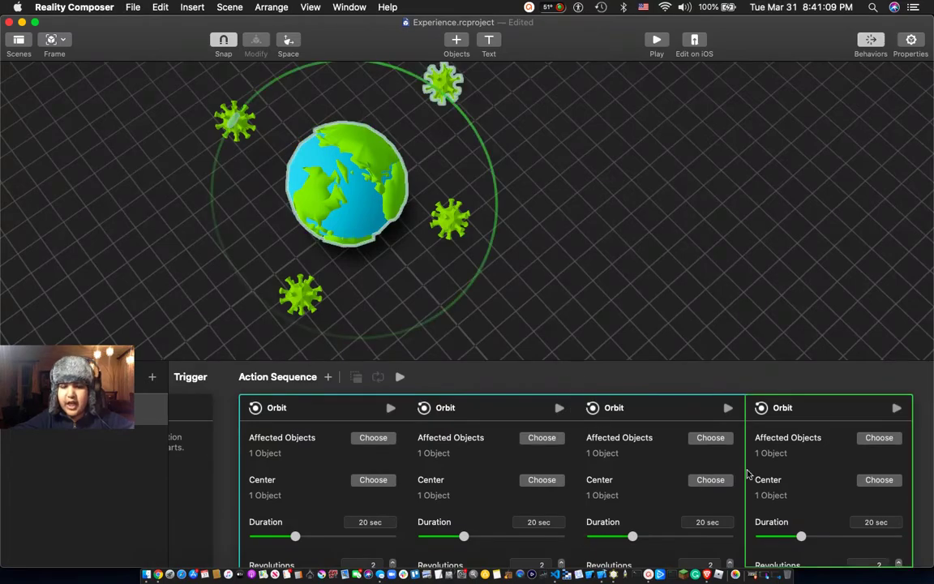
{"action": "left_click", "coordinate": [694, 376]}
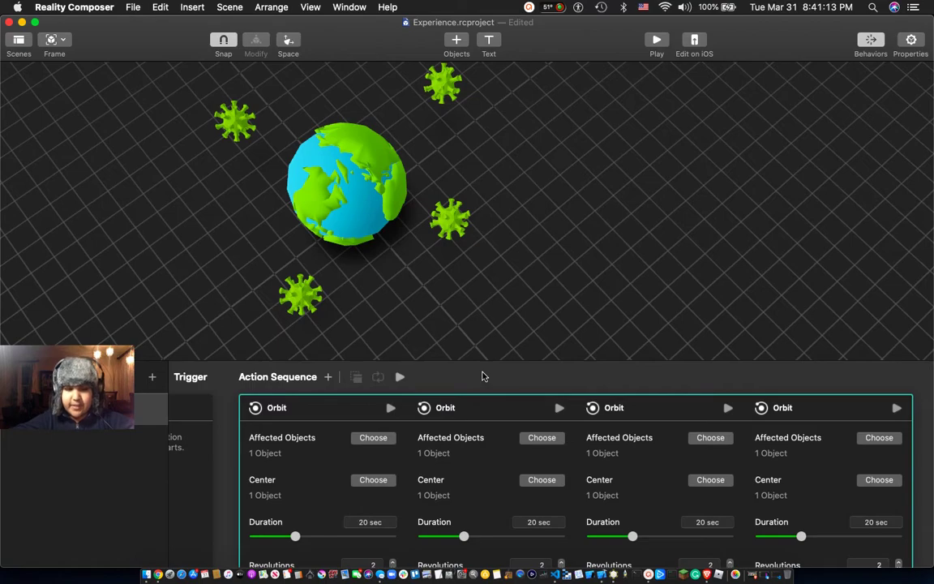
{"action": "right_click", "coordinate": [42, 413]}
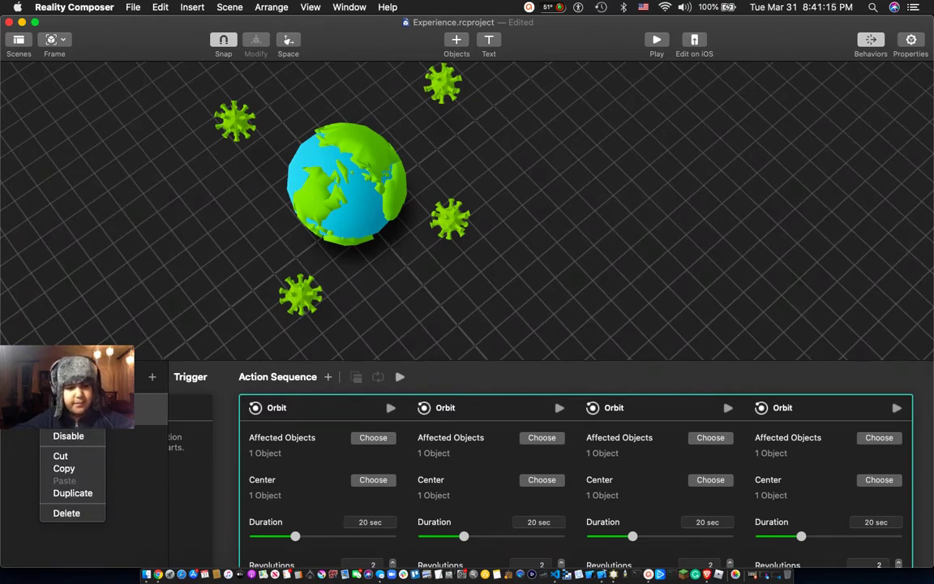
{"action": "left_click", "coordinate": [64, 424]}
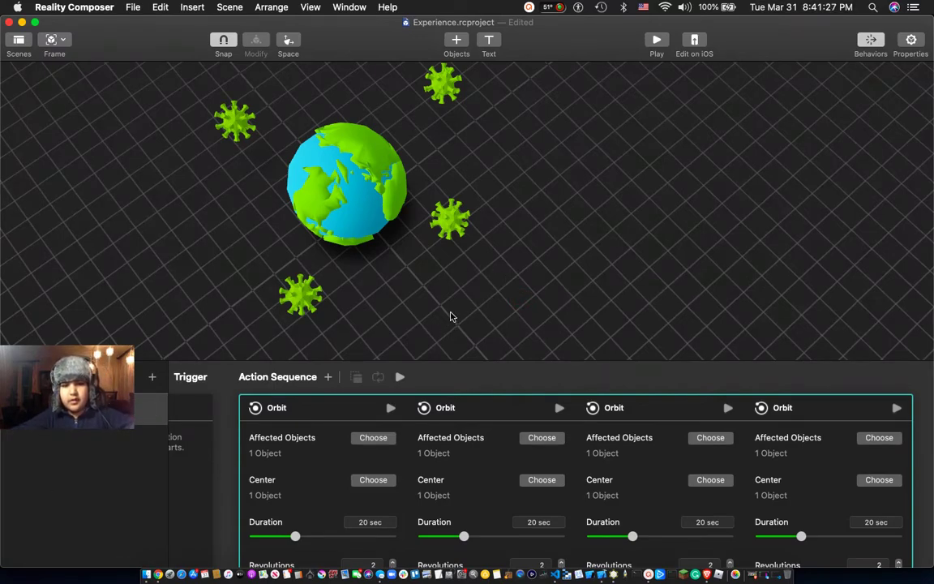
Switch from the behaviors to the scene's properties and save the Experience project.
{"action": "left_click", "coordinate": [910, 43]}
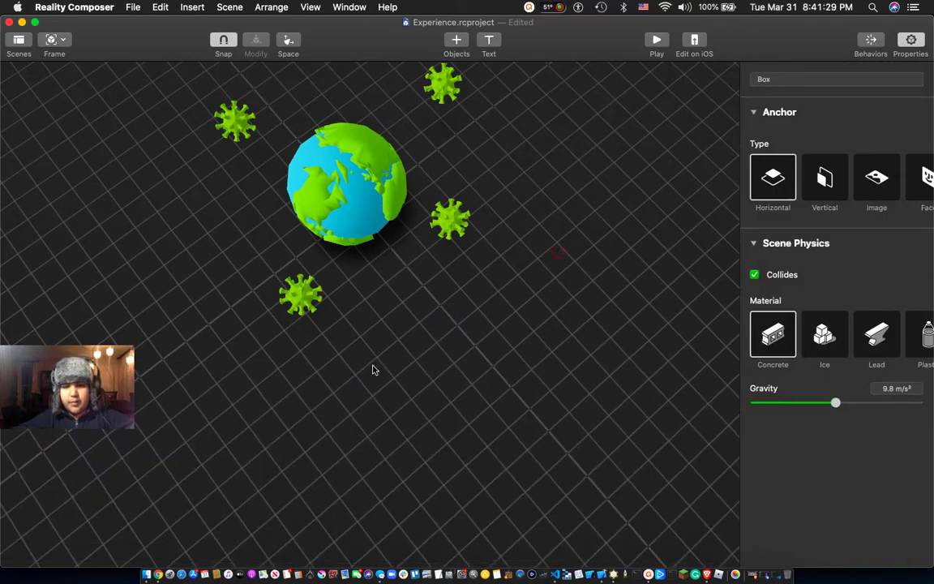
{"action": "left_click_drag", "start_coordinate": [386, 361], "coordinate": [503, 365]}
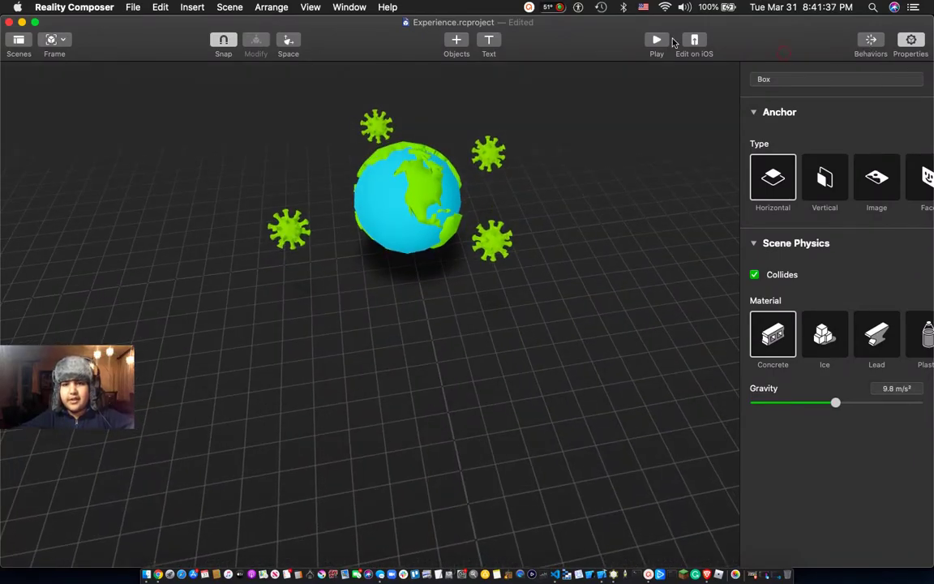
{"action": "key", "text": "super+s"}
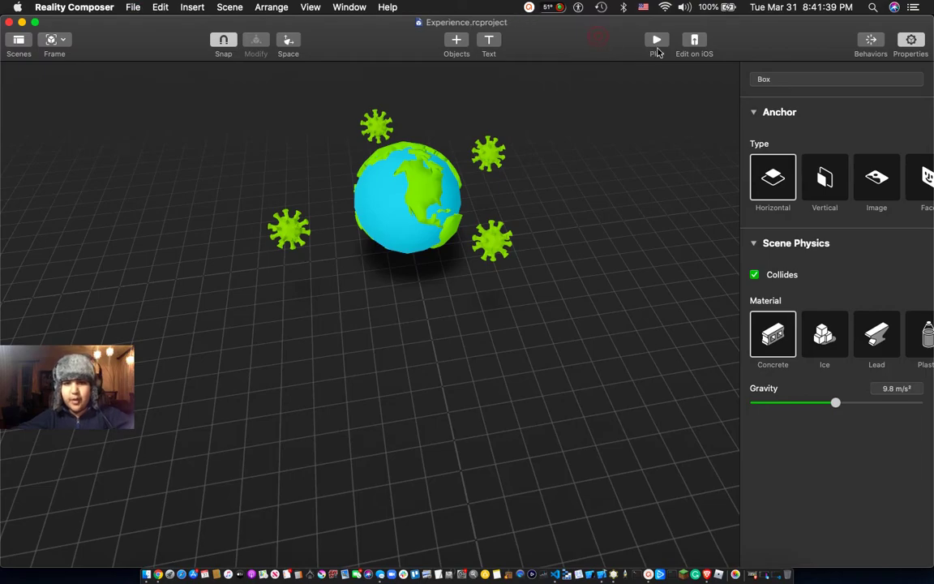
Play the scene to check the four viruses' orbits around the Earth, and stop the playback.
{"action": "left_click", "coordinate": [654, 41]}
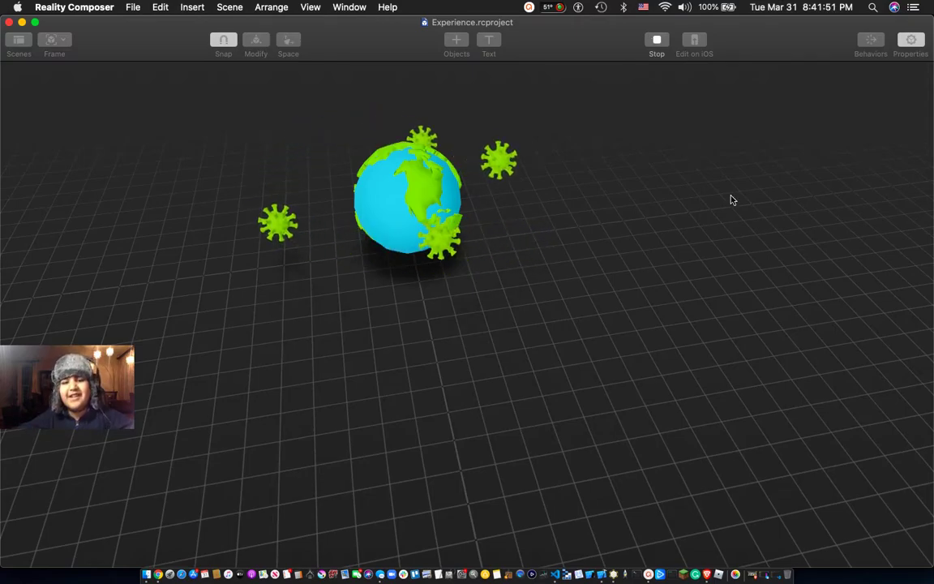
{"action": "left_click", "coordinate": [658, 44]}
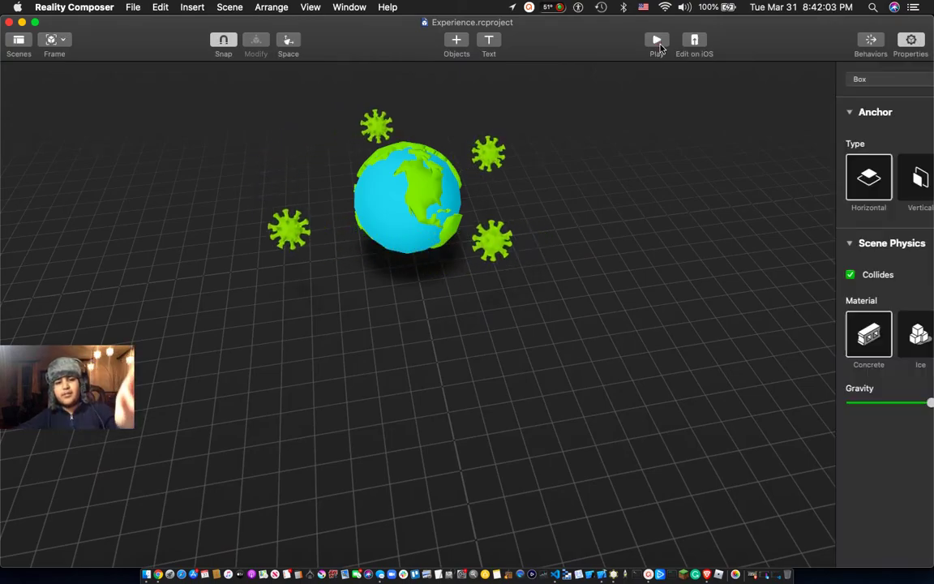